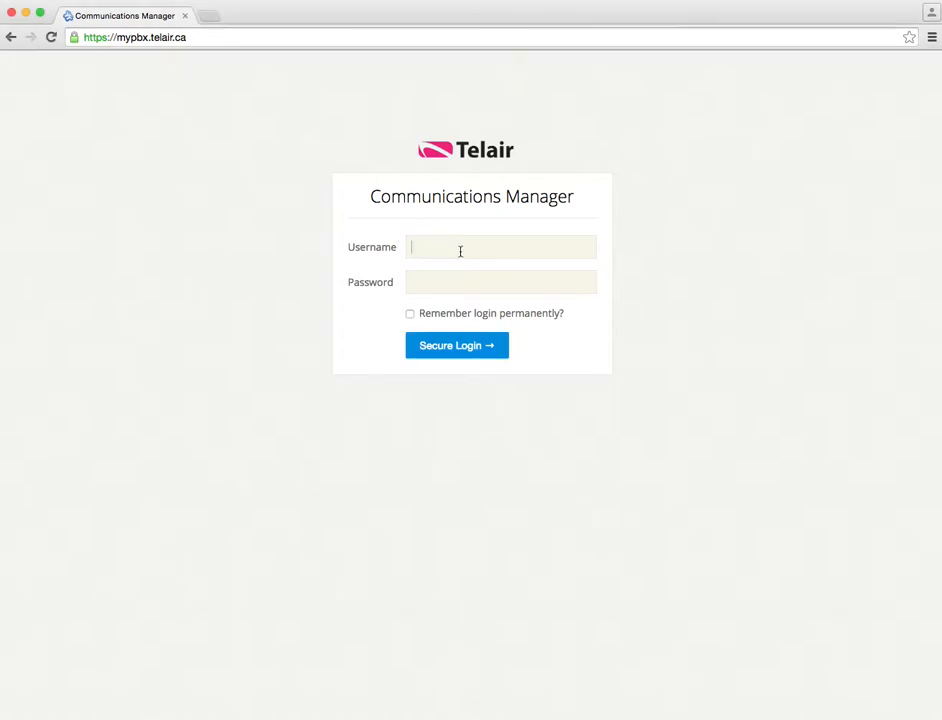
# Log in with the saved demo username and the account password
pyautogui.write('te')
pyautogui.press('Down')
pyautogui.press('Tab')
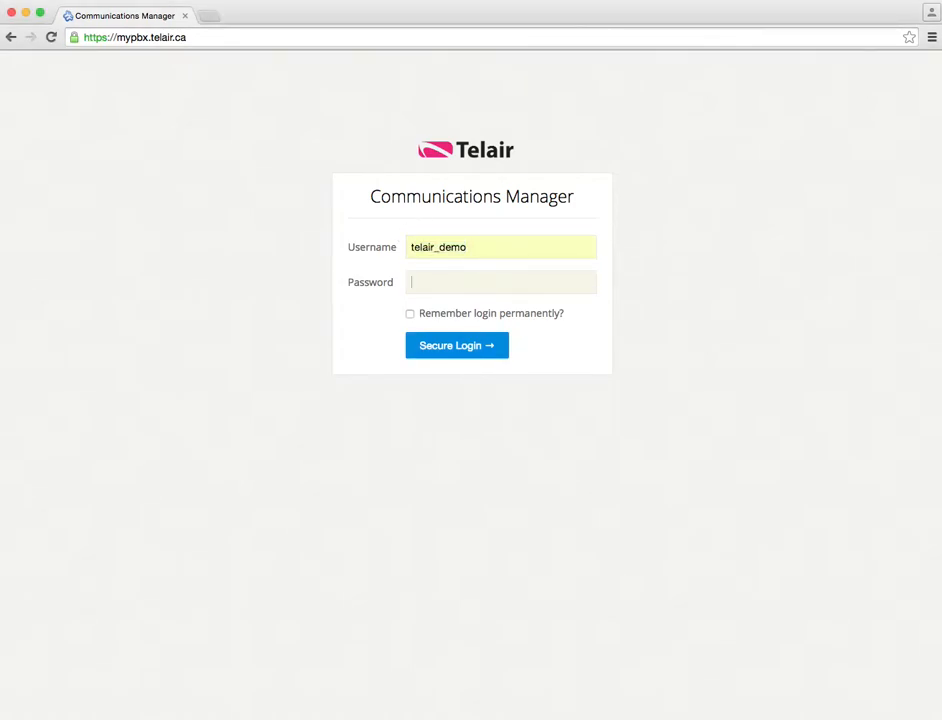
pyautogui.write('********')
pyautogui.press('Return')
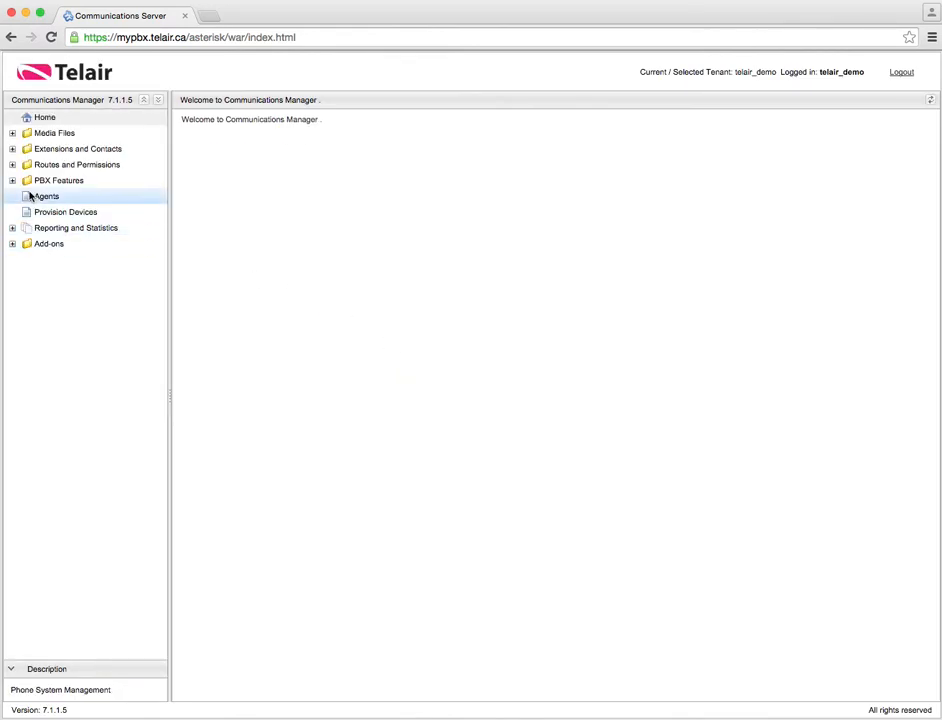
# Open Extensions and Contacts > User Extensions and start a new SIP extension
pyautogui.click(12, 149)
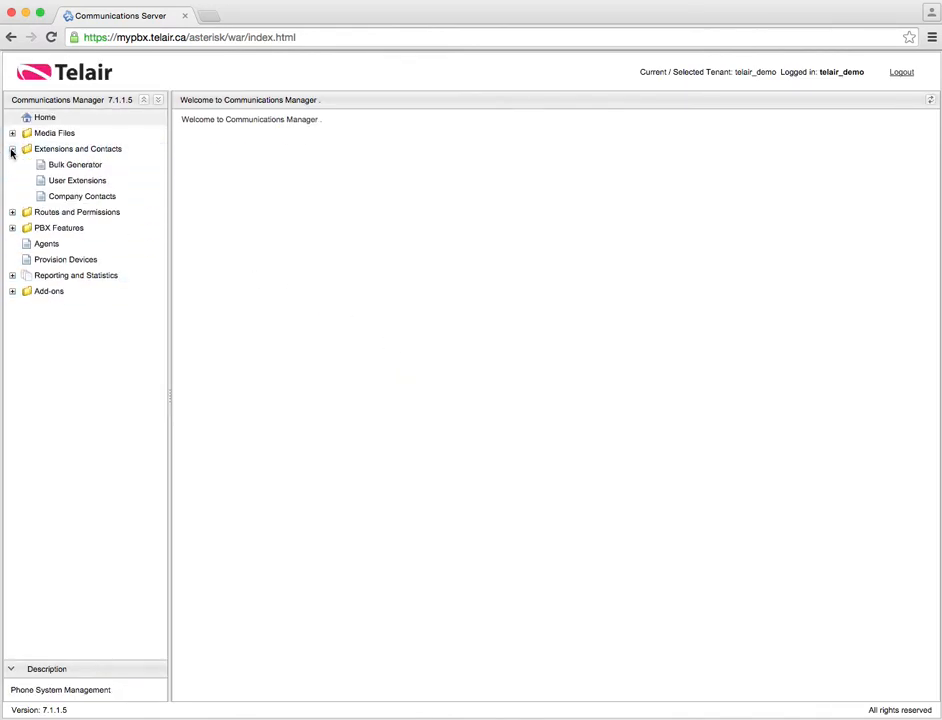
pyautogui.click(86, 182)
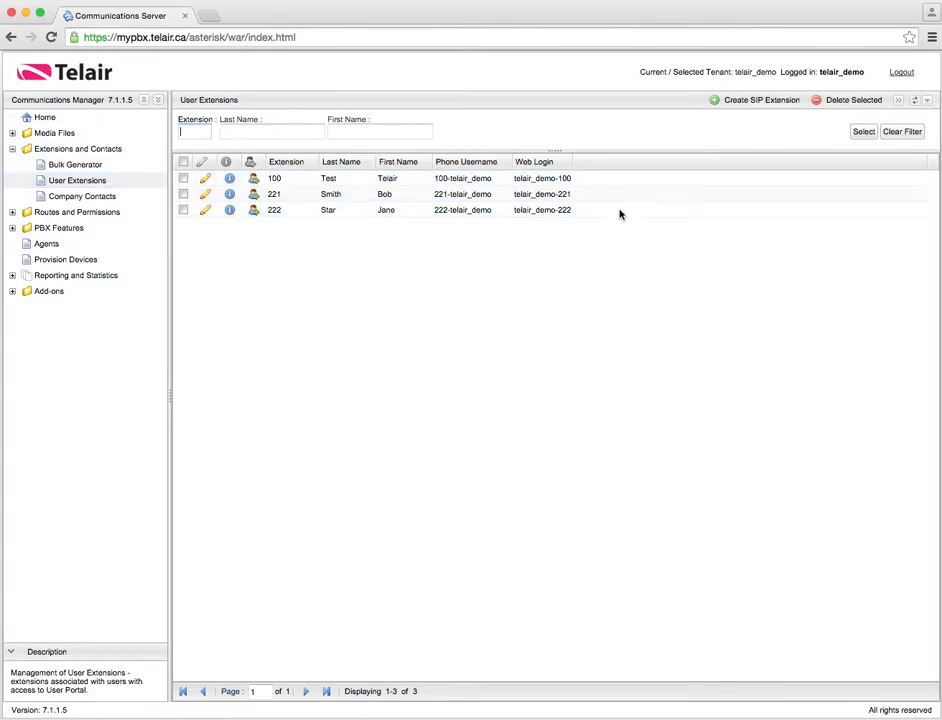
pyautogui.click(738, 104)
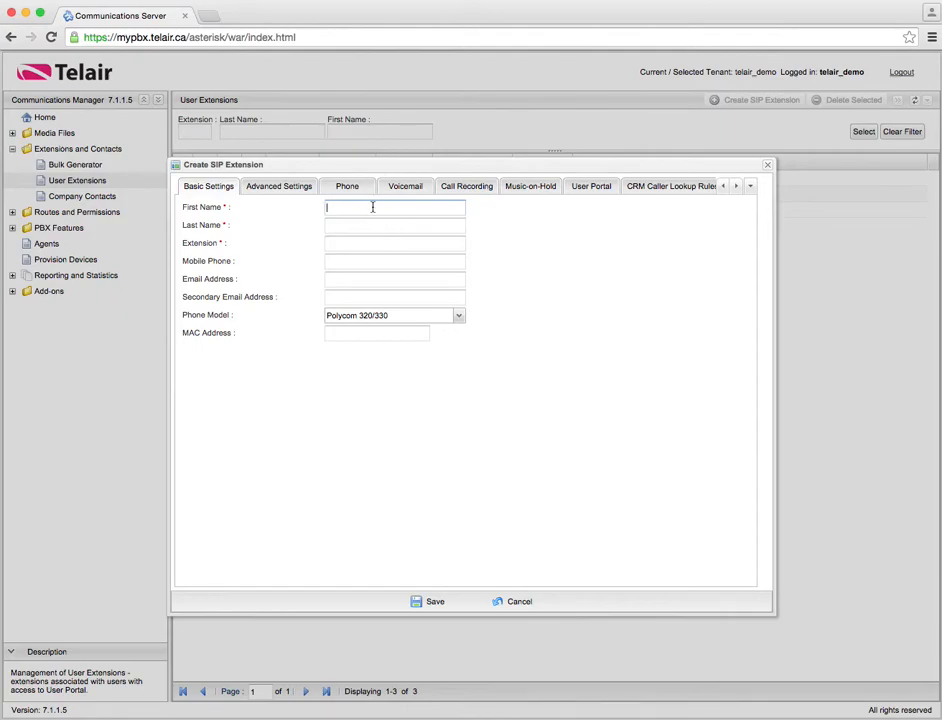
# Fill in the user's first and last name, extension 555 and e-mail address
pyautogui.write('Mike')
pyautogui.press('Tab')
pyautogui.write('Smith')
pyautogui.press('Tab')
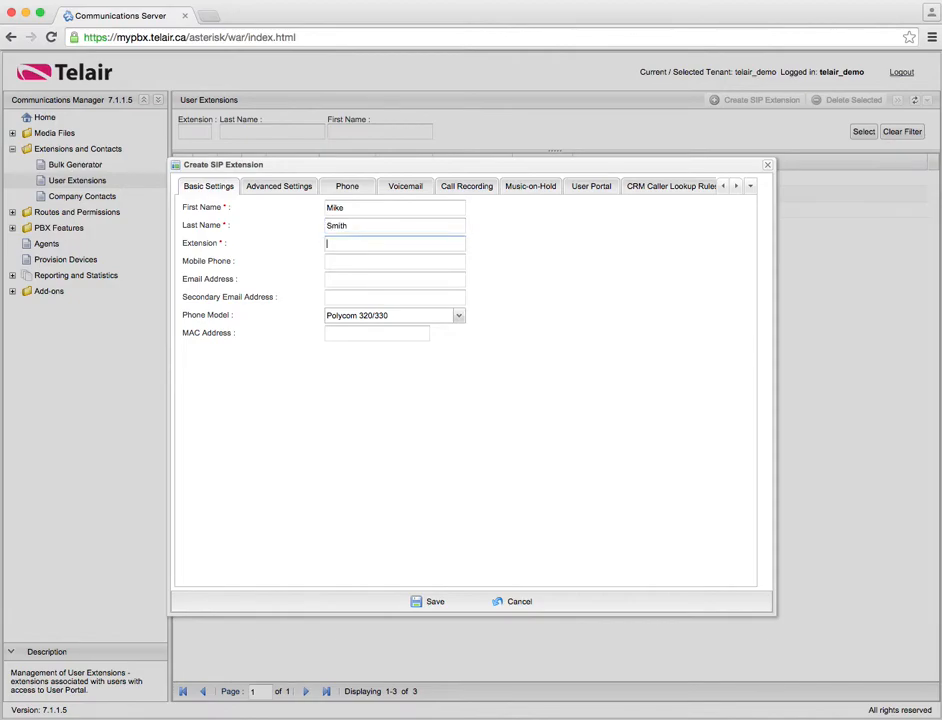
pyautogui.write('555')
pyautogui.click(351, 278)
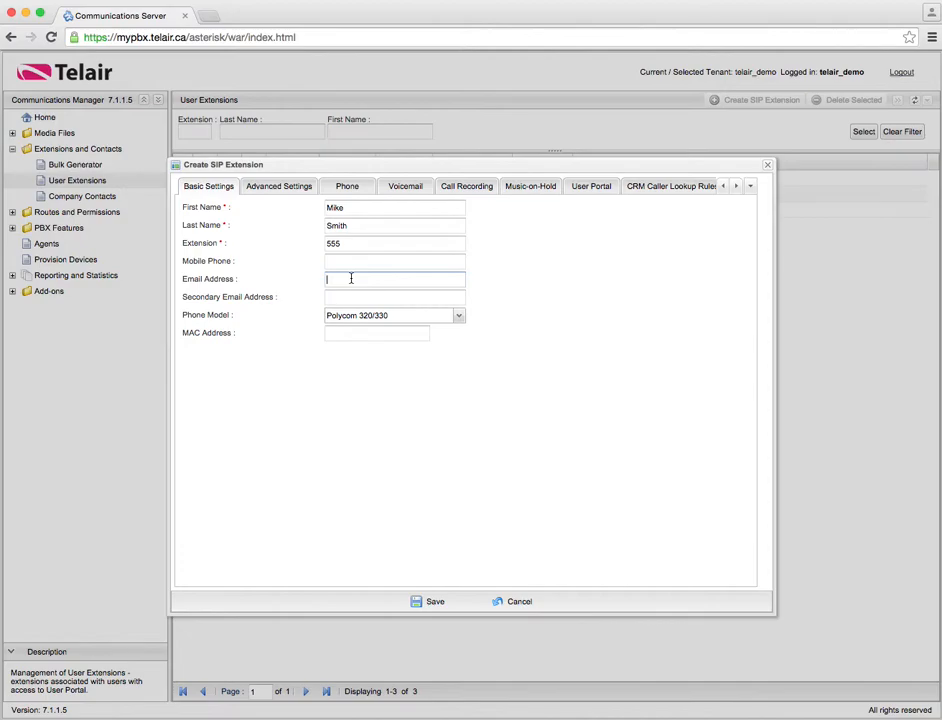
pyautogui.write('mike@demo.com')
# Set the phone model to Polycom 430 and leave the MAC address blank
pyautogui.click(379, 322)
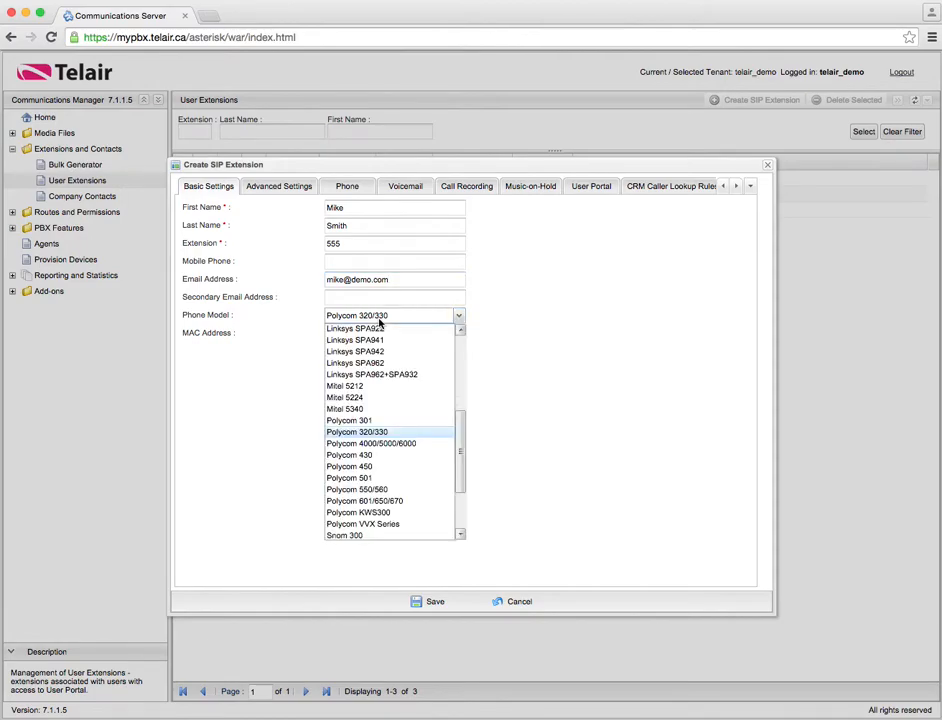
pyautogui.click(393, 433)
pyautogui.click(422, 320)
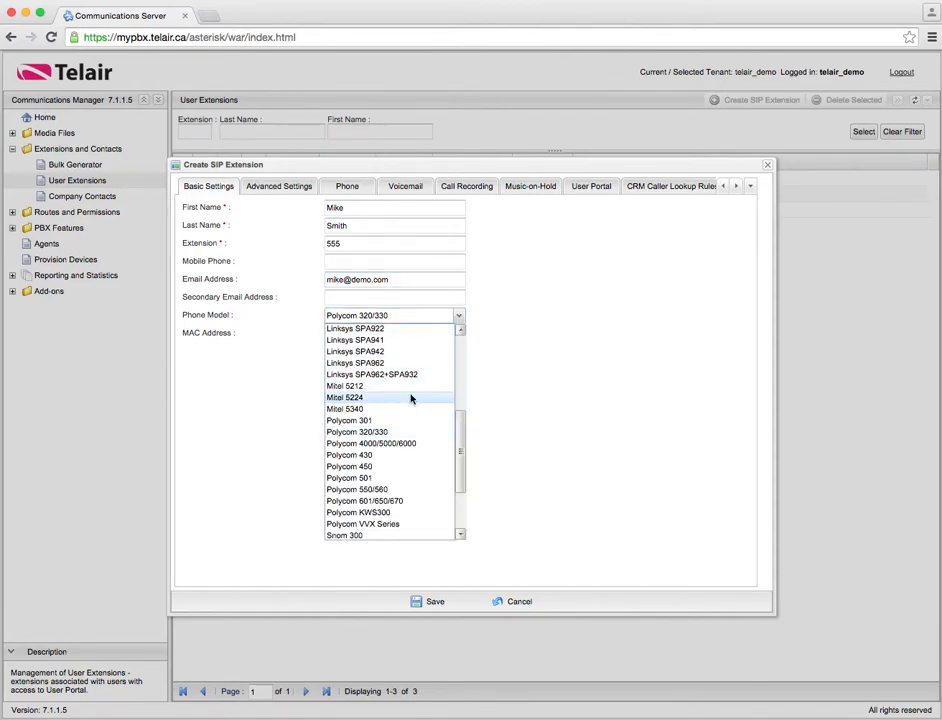
pyautogui.moveTo(465, 448); pyautogui.dragTo(463, 510)
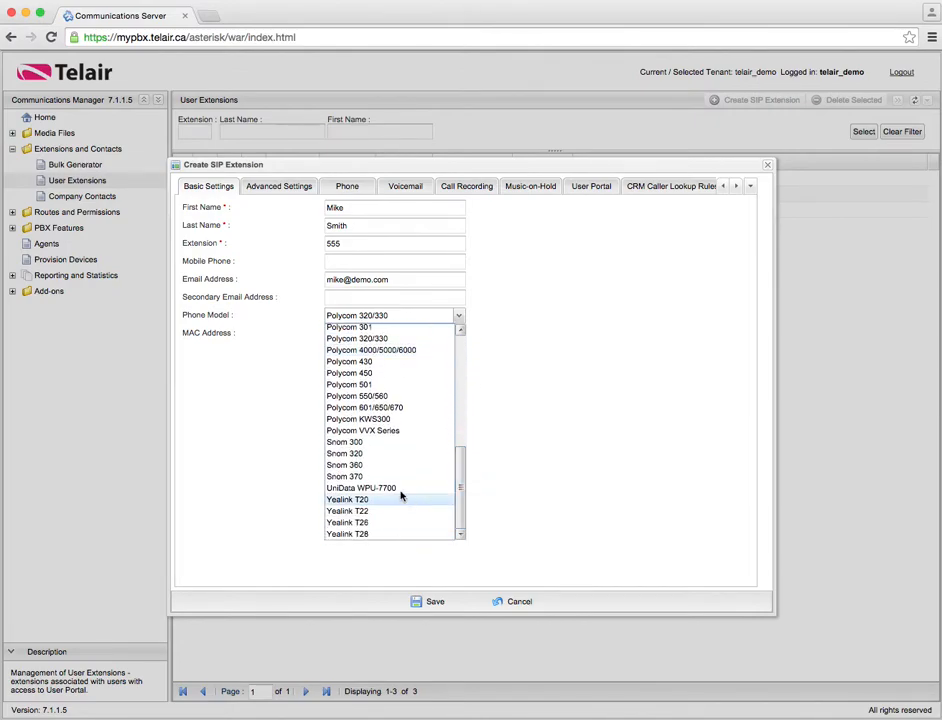
pyautogui.click(414, 361)
pyautogui.click(379, 335)
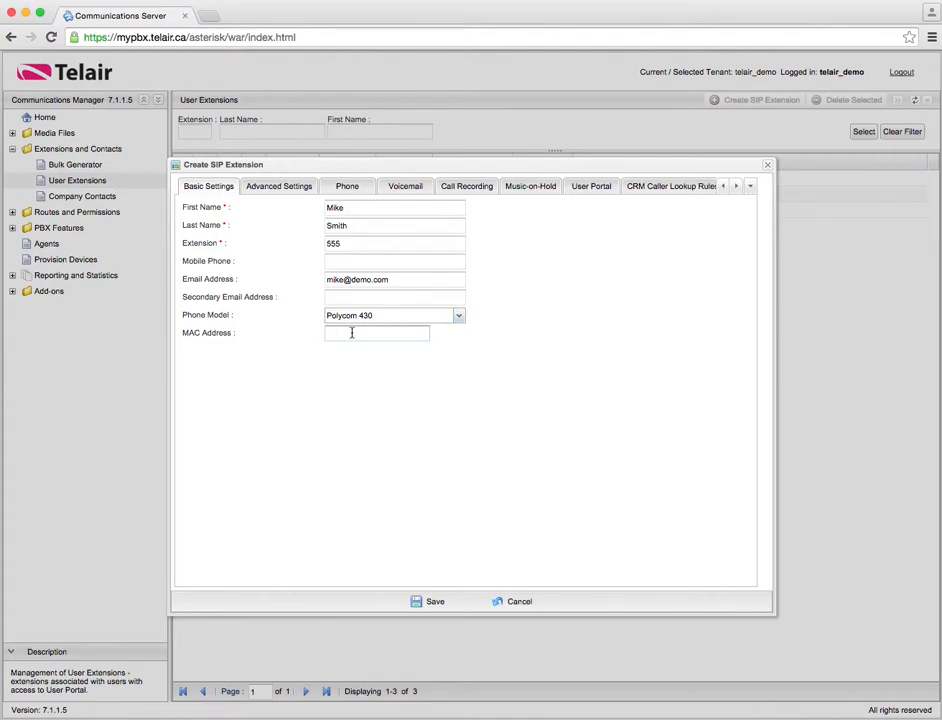
pyautogui.click(341, 208)
# Show the Advanced Settings and keep DID set to None
pyautogui.click(280, 189)
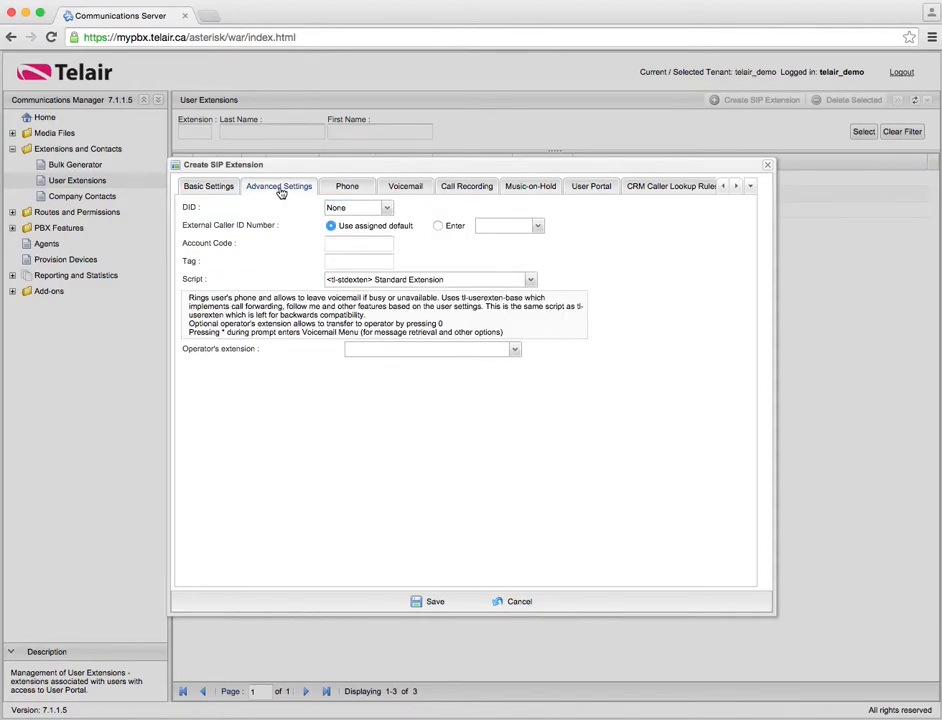
pyautogui.click(212, 188)
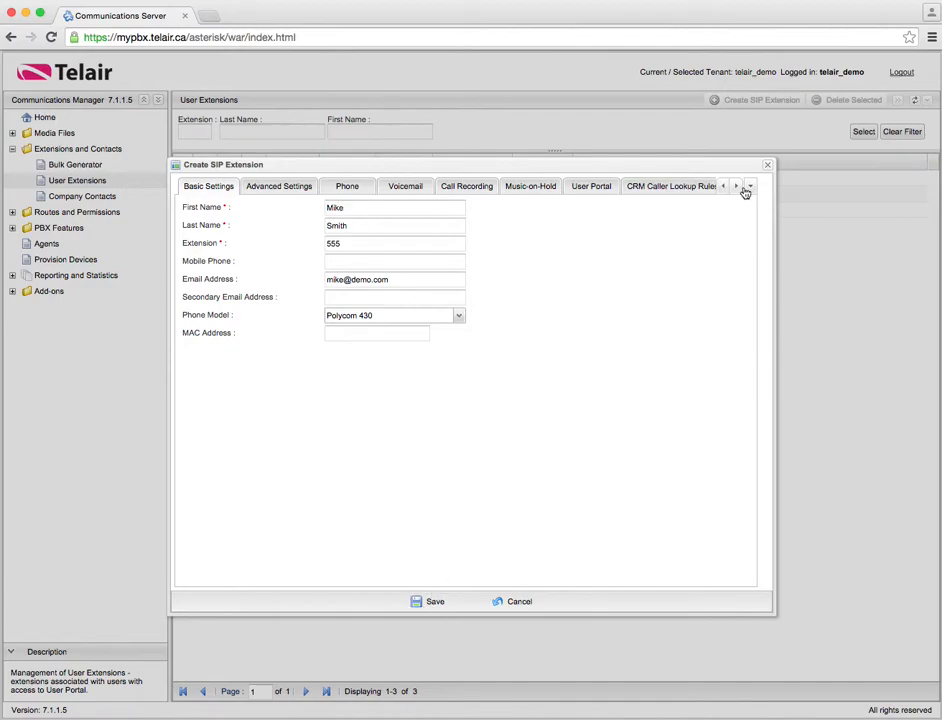
pyautogui.click(286, 191)
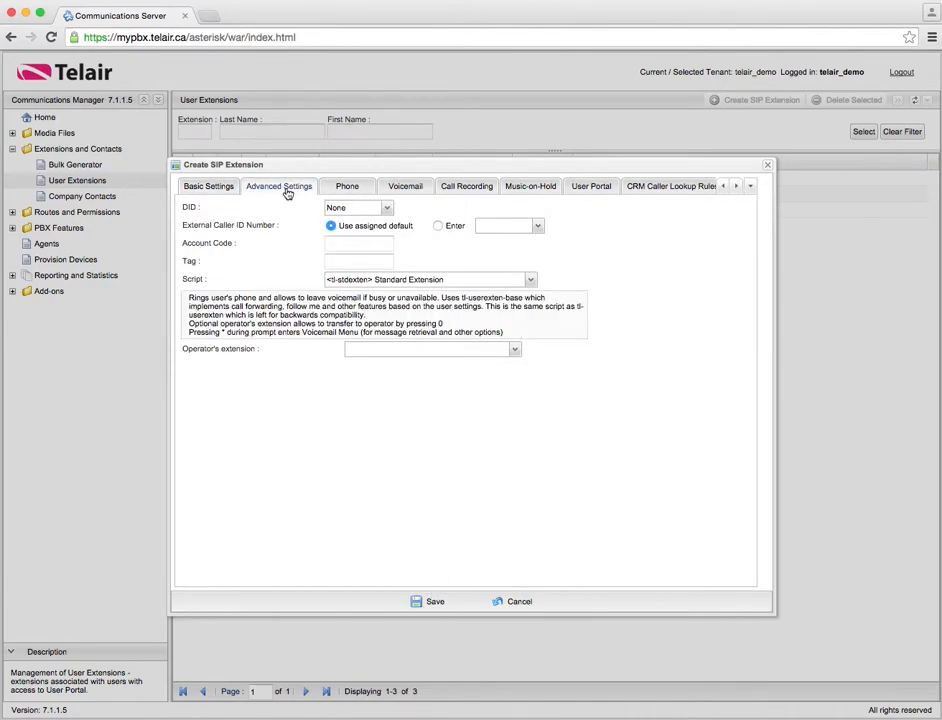
pyautogui.click(387, 208)
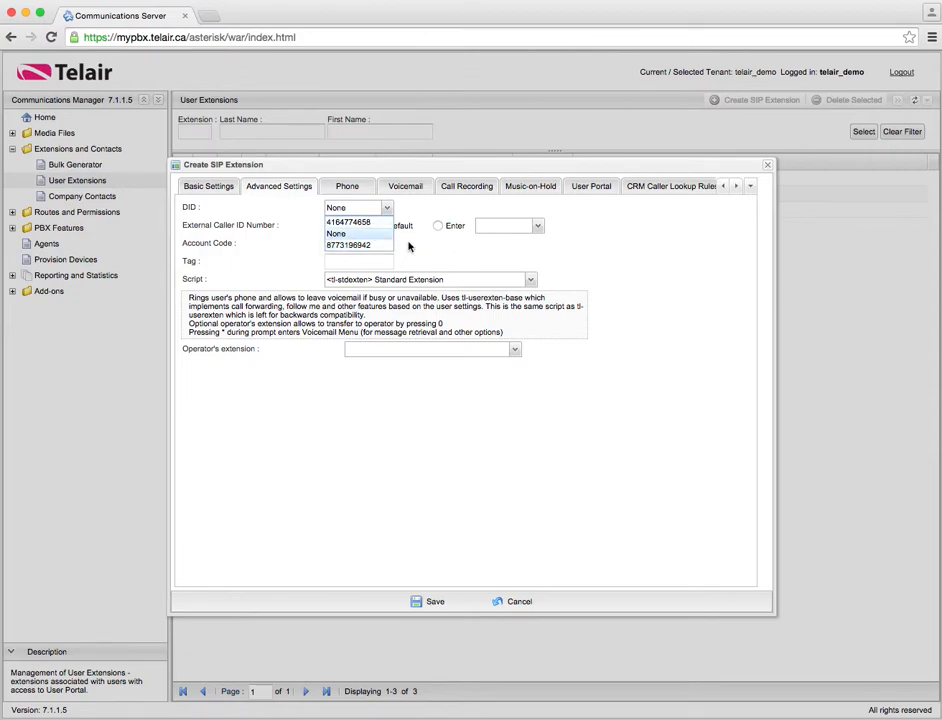
pyautogui.click(378, 236)
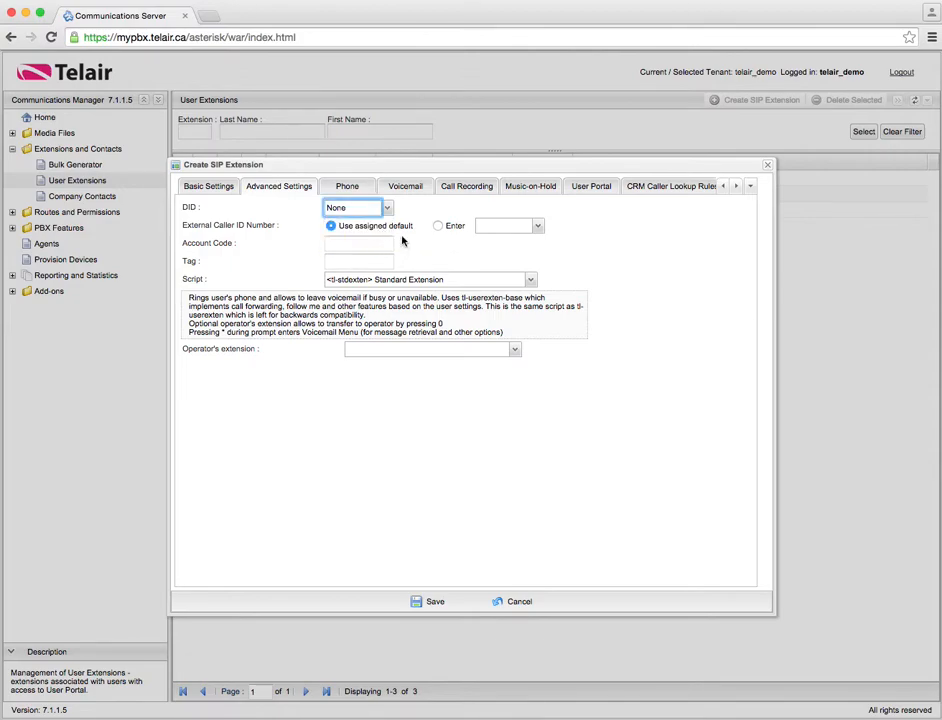
# Try a custom caller ID, then revert caller ID to Use assigned default
pyautogui.click(437, 225)
pyautogui.click(508, 229)
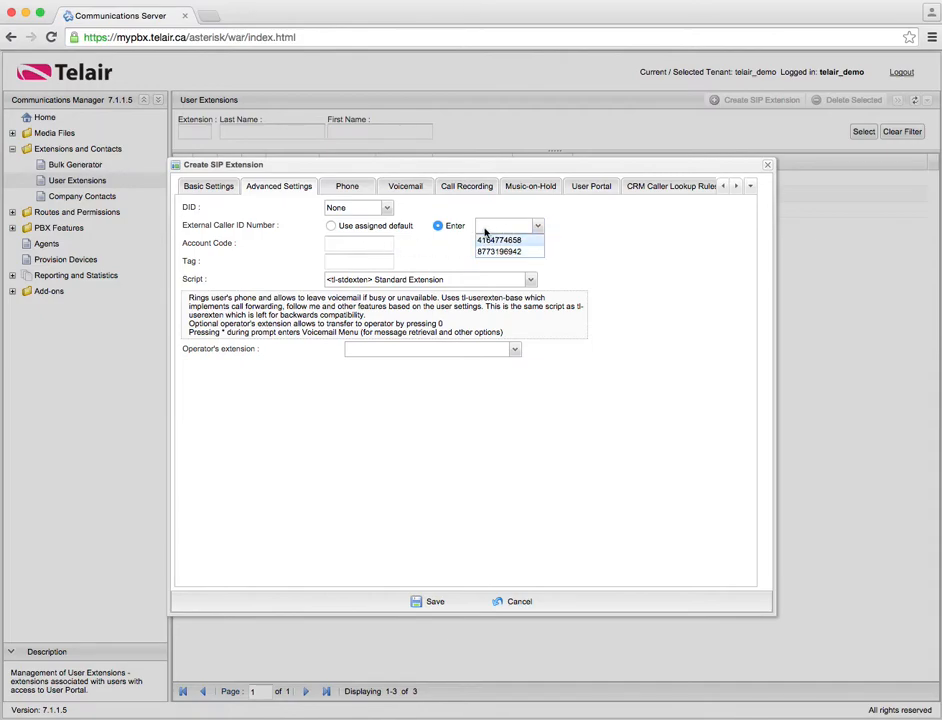
pyautogui.click(363, 230)
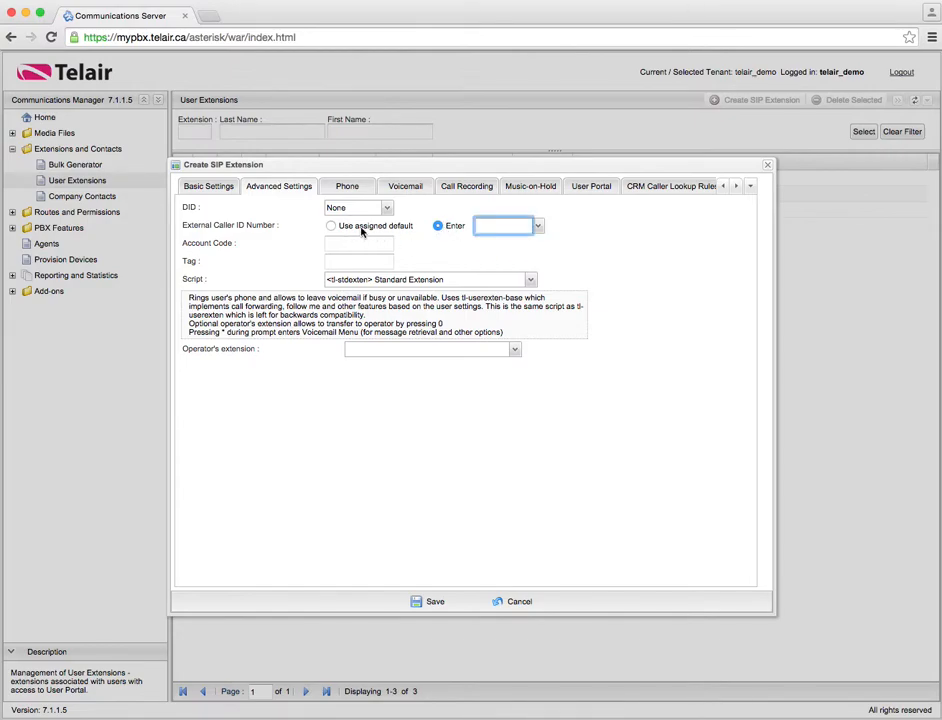
pyautogui.click(334, 228)
pyautogui.click(332, 227)
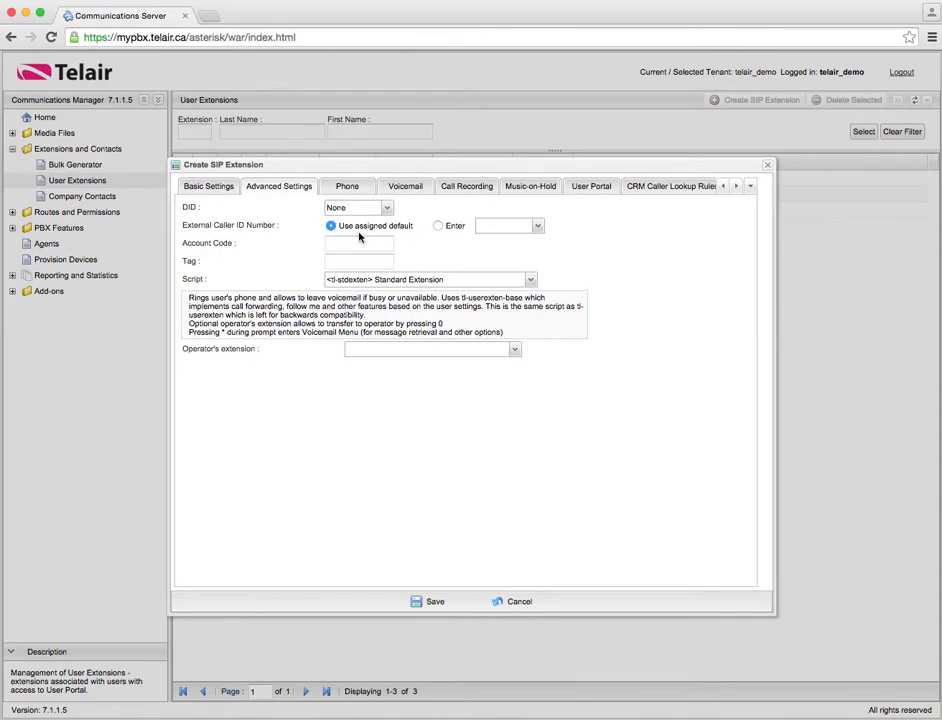
pyautogui.click(361, 243)
# Try the Multidevice Extension script, then set it back to Standard Extension
pyautogui.click(381, 283)
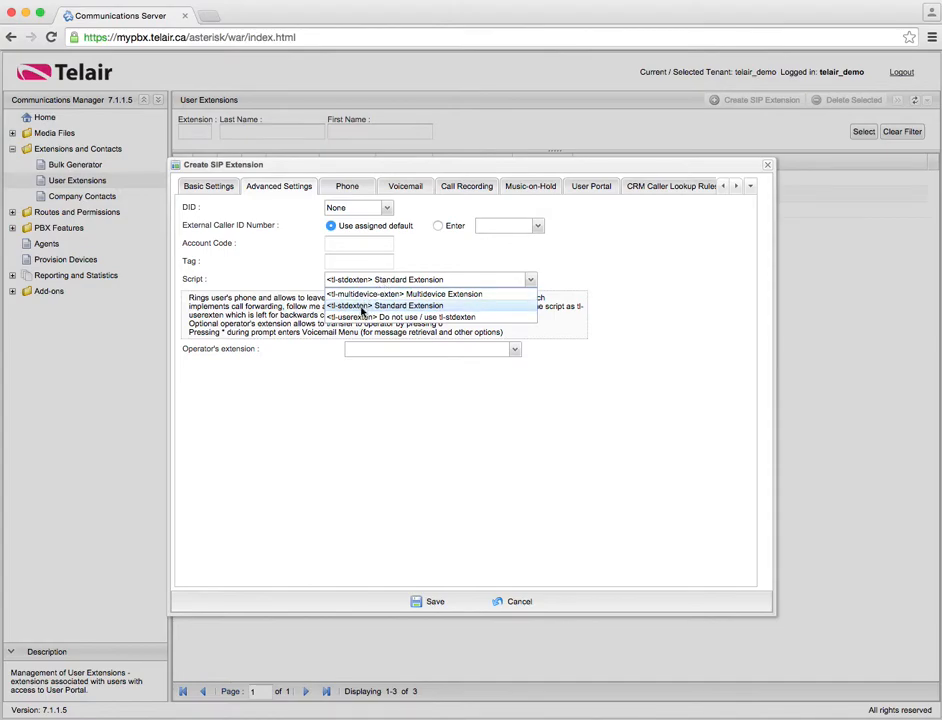
pyautogui.click(427, 306)
pyautogui.click(427, 280)
pyautogui.click(428, 292)
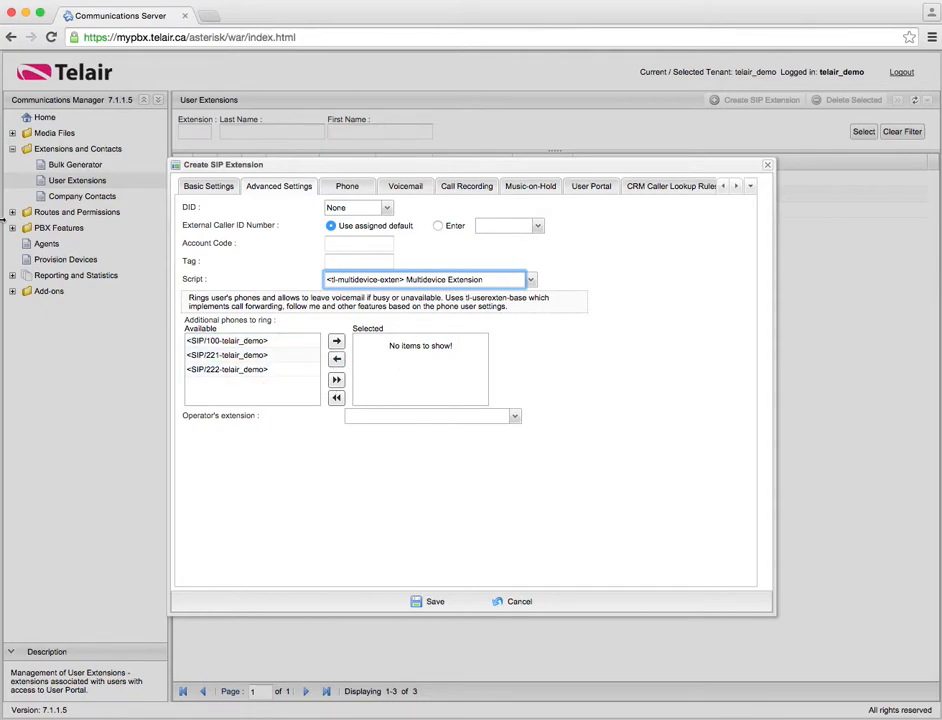
pyautogui.click(400, 280)
pyautogui.click(440, 304)
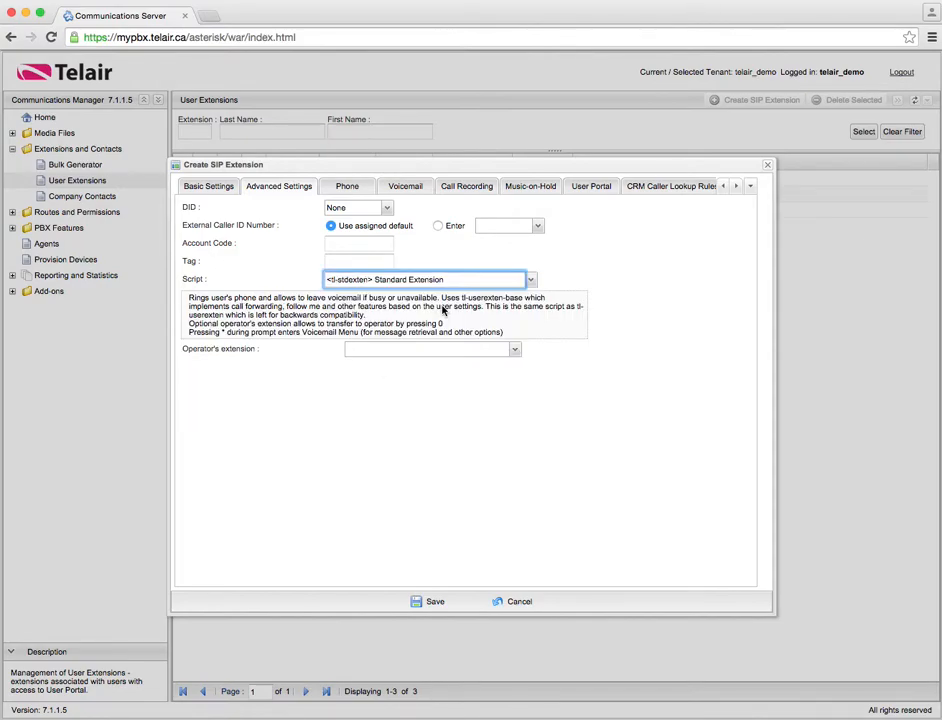
pyautogui.click(345, 350)
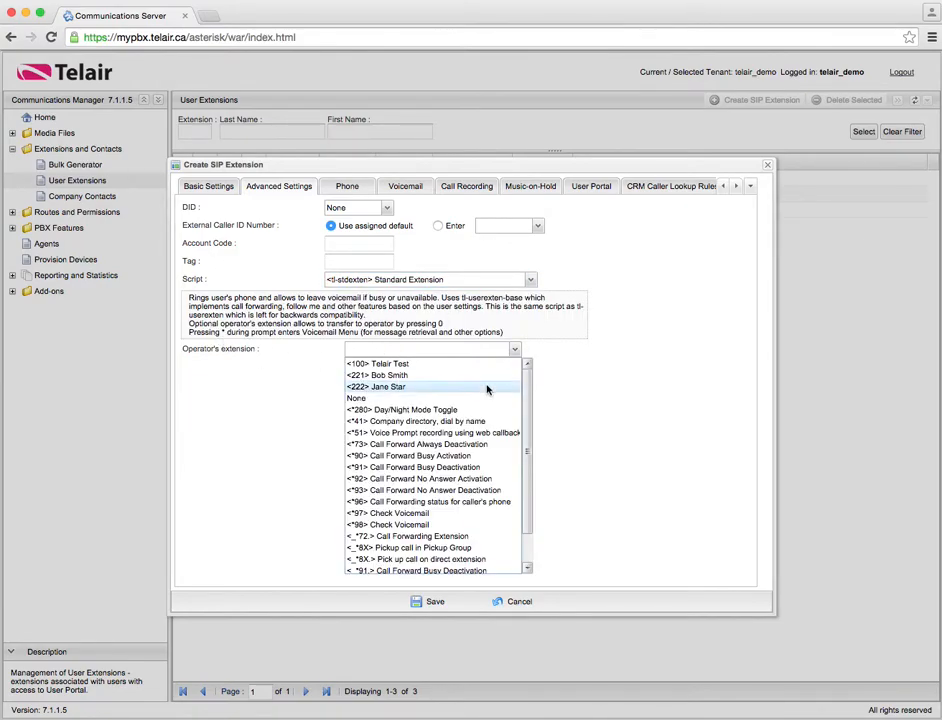
# Set the operator's extension to <100> Telair Test
pyautogui.click(398, 365)
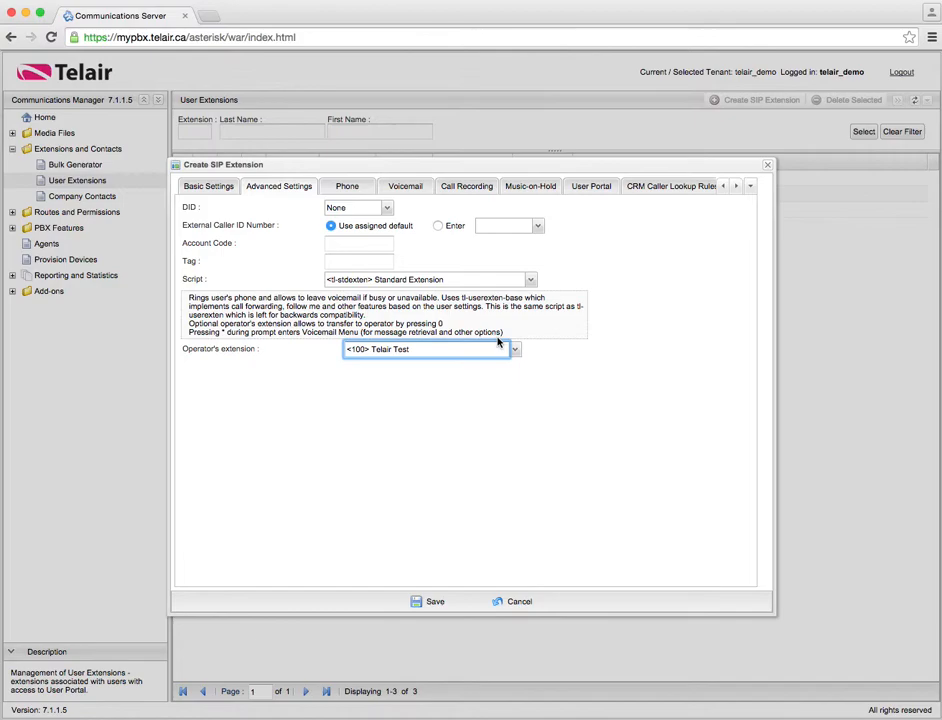
pyautogui.click(416, 352)
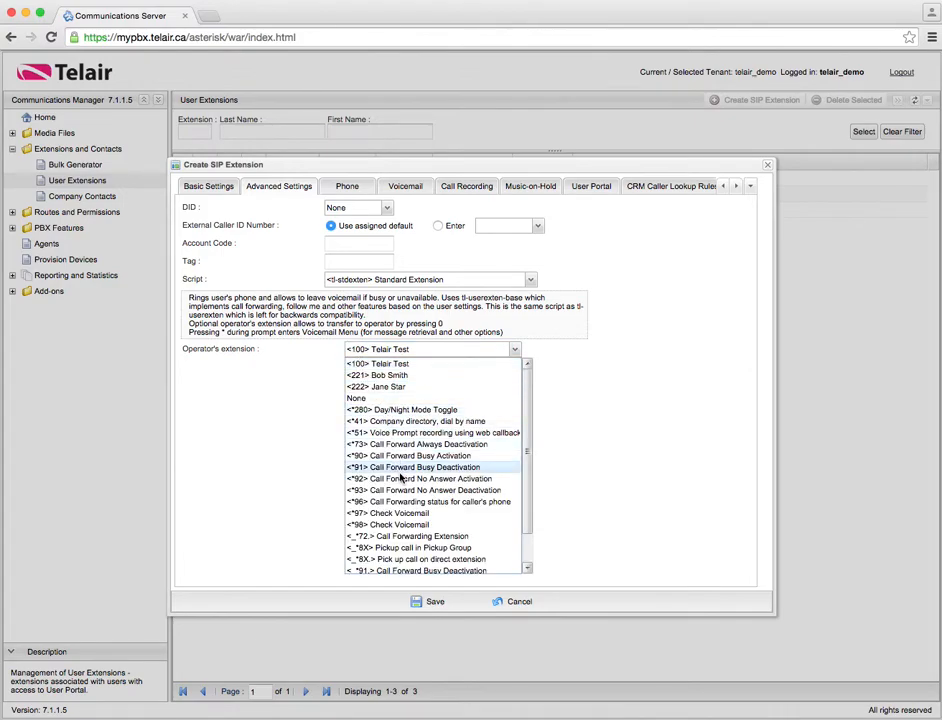
pyautogui.click(394, 352)
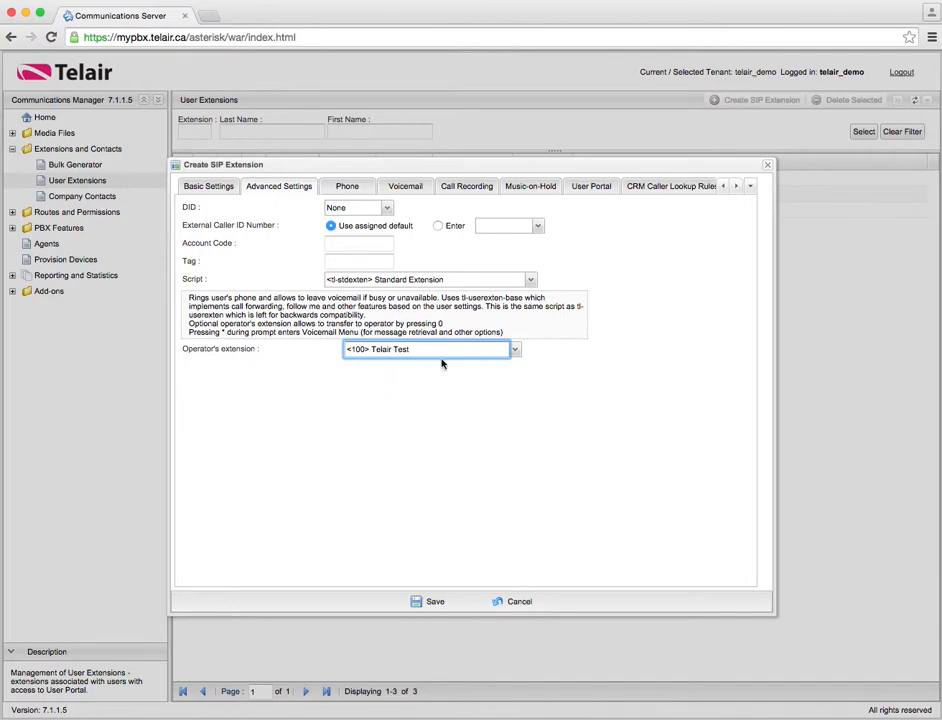
pyautogui.click(350, 190)
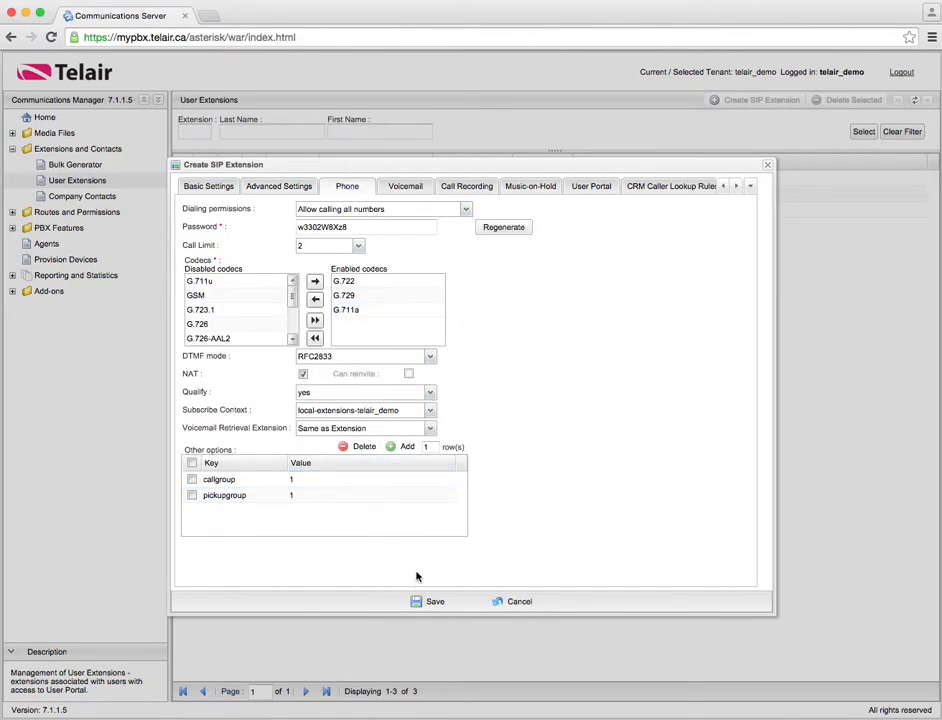
# Keep the call limit at 2 and regenerate the SIP password
pyautogui.click(361, 248)
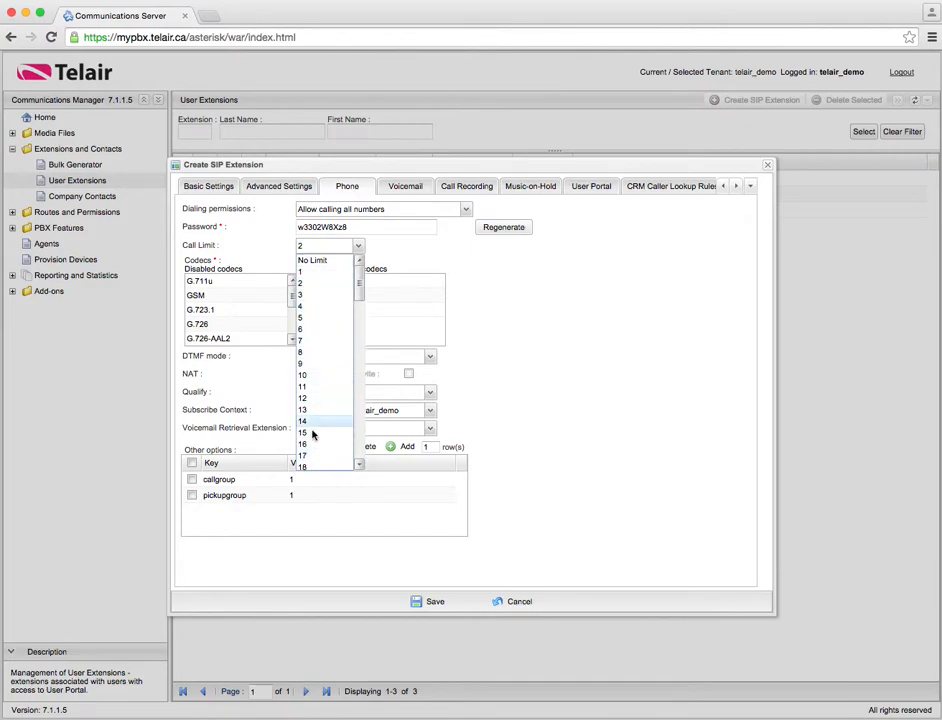
pyautogui.click(358, 246)
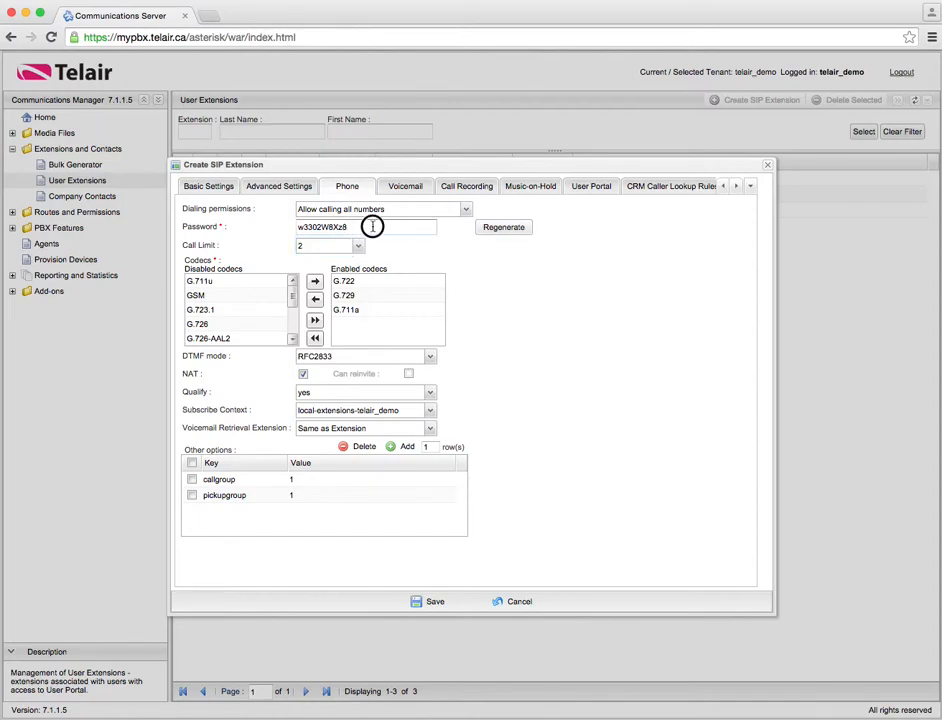
pyautogui.click(508, 229)
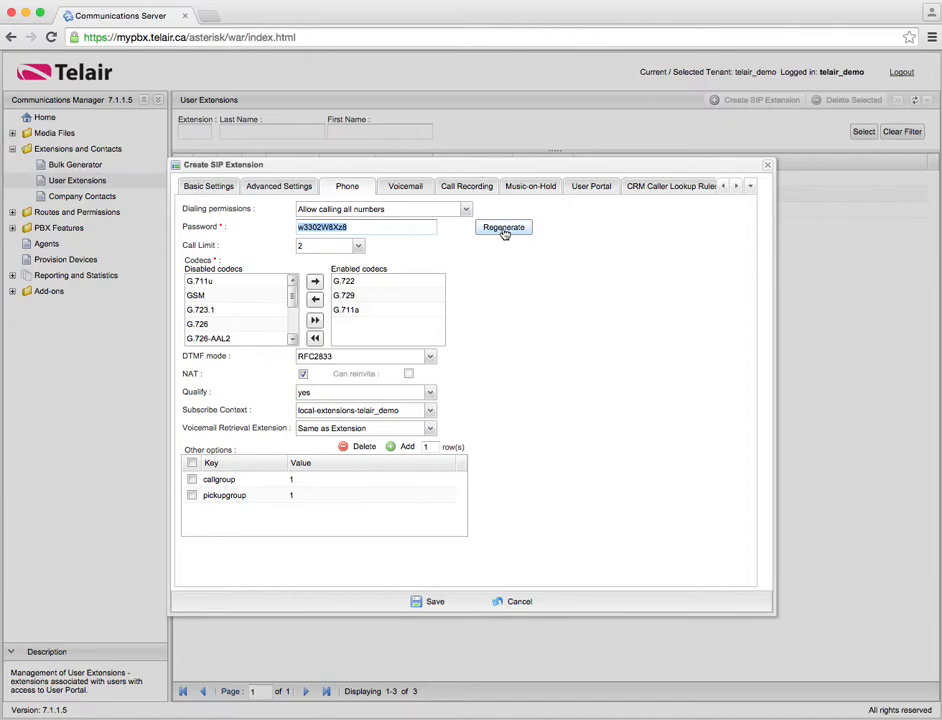
pyautogui.click(505, 229)
pyautogui.doubleClick(348, 227)
pyautogui.click(341, 210)
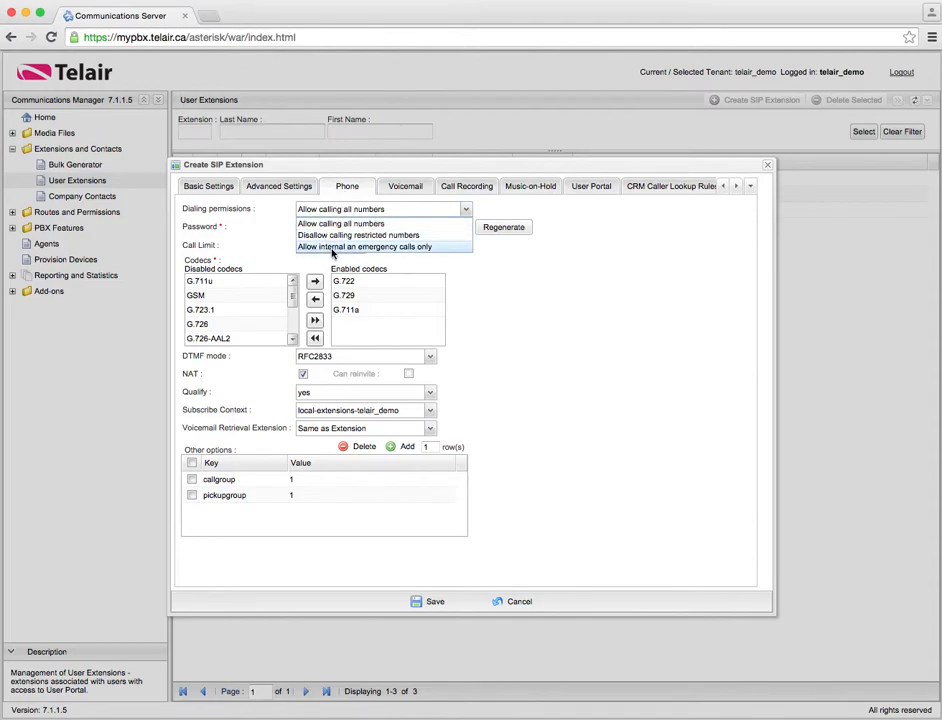
pyautogui.click(338, 226)
pyautogui.click(352, 211)
pyautogui.click(360, 235)
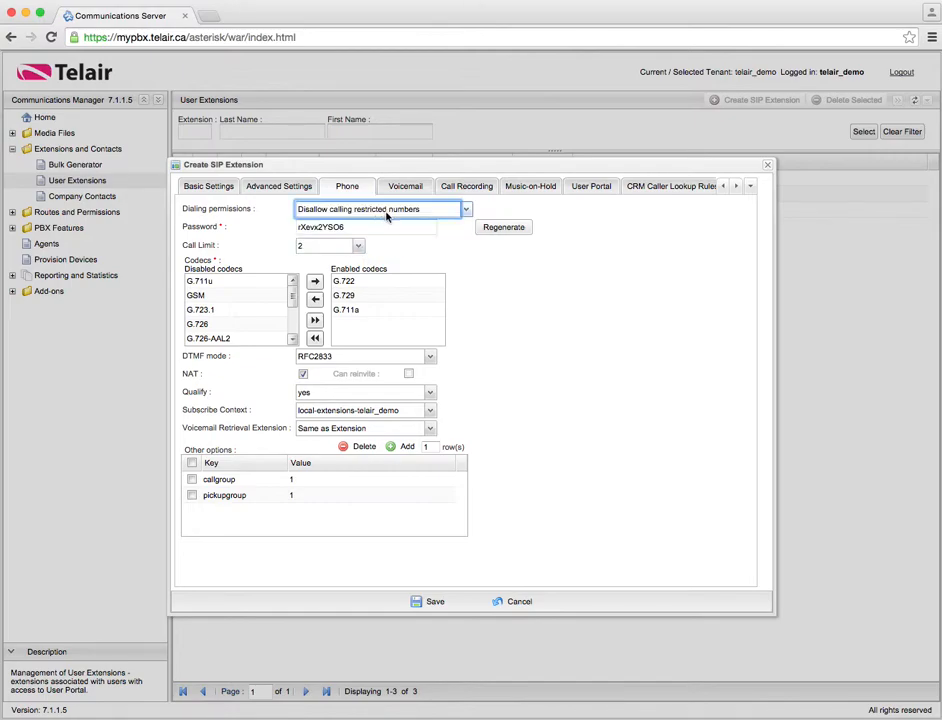
pyautogui.click(386, 212)
pyautogui.click(377, 219)
pyautogui.click(303, 373)
pyautogui.click(303, 373)
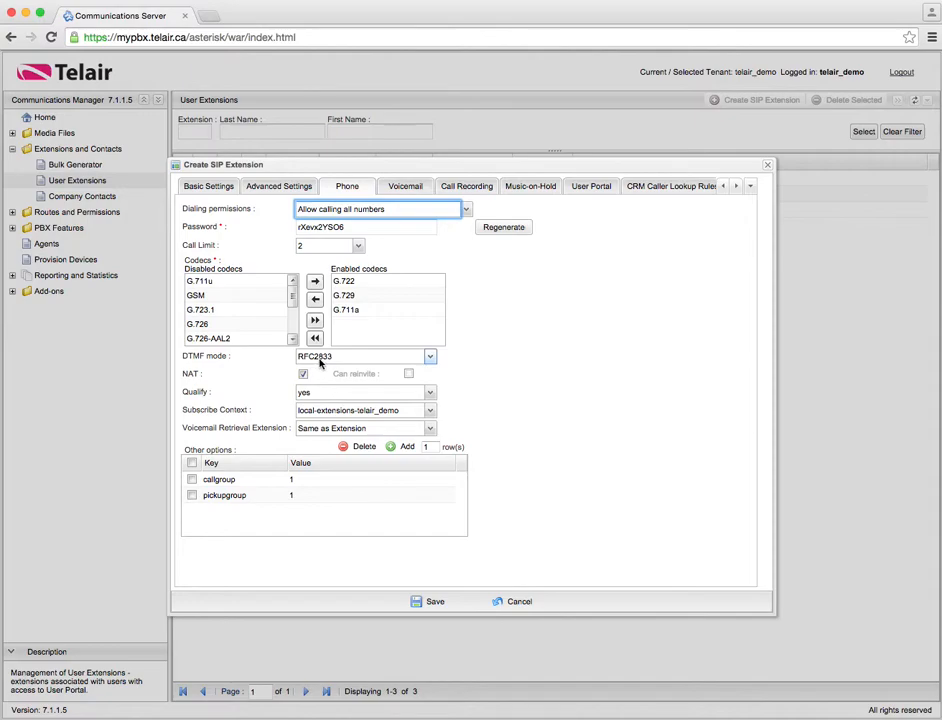
pyautogui.click(320, 362)
pyautogui.click(318, 358)
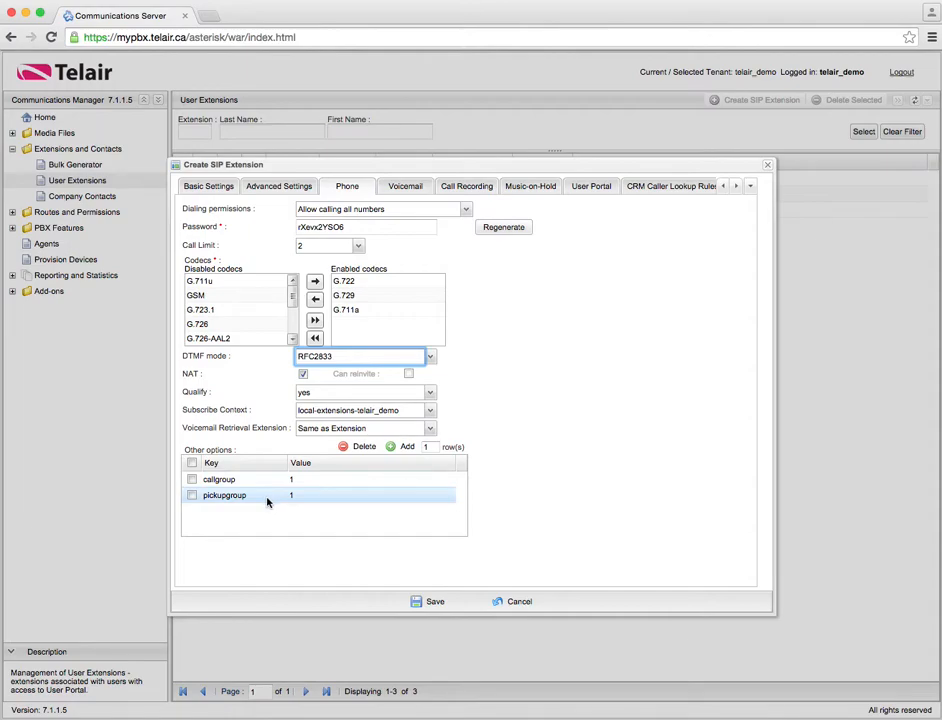
# Keep pickupgroup at 1 and switch to the Voicemail settings
pyautogui.click(302, 500)
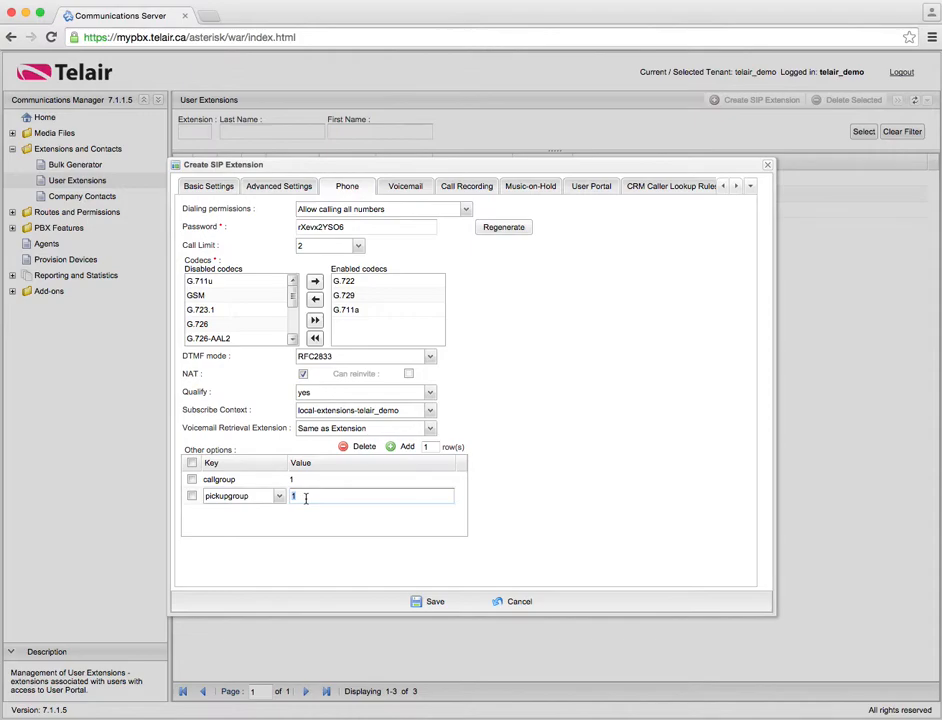
pyautogui.click(301, 528)
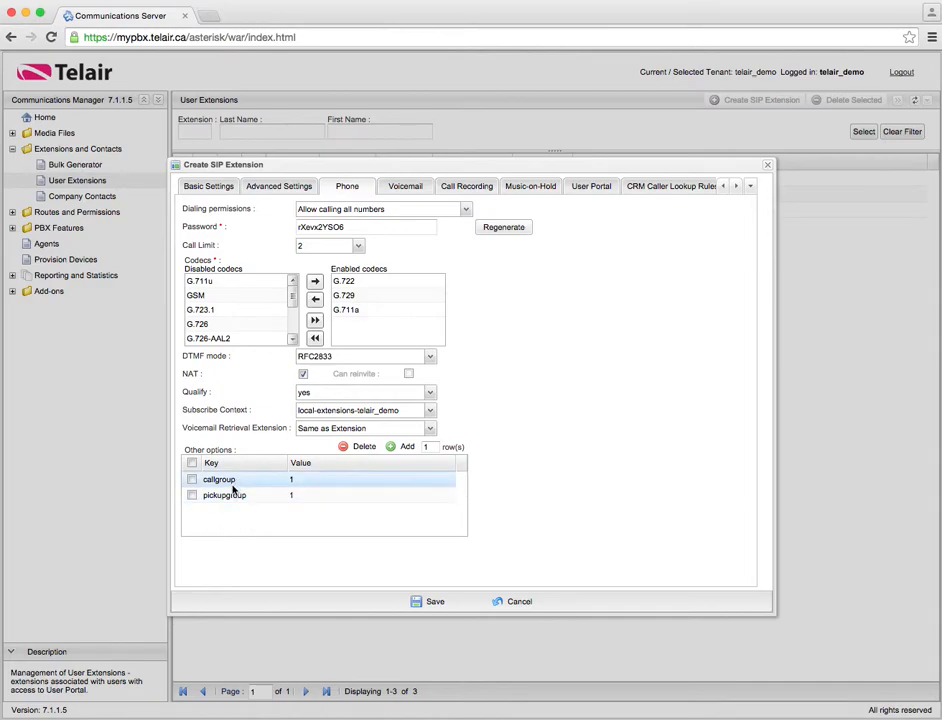
pyautogui.click(406, 187)
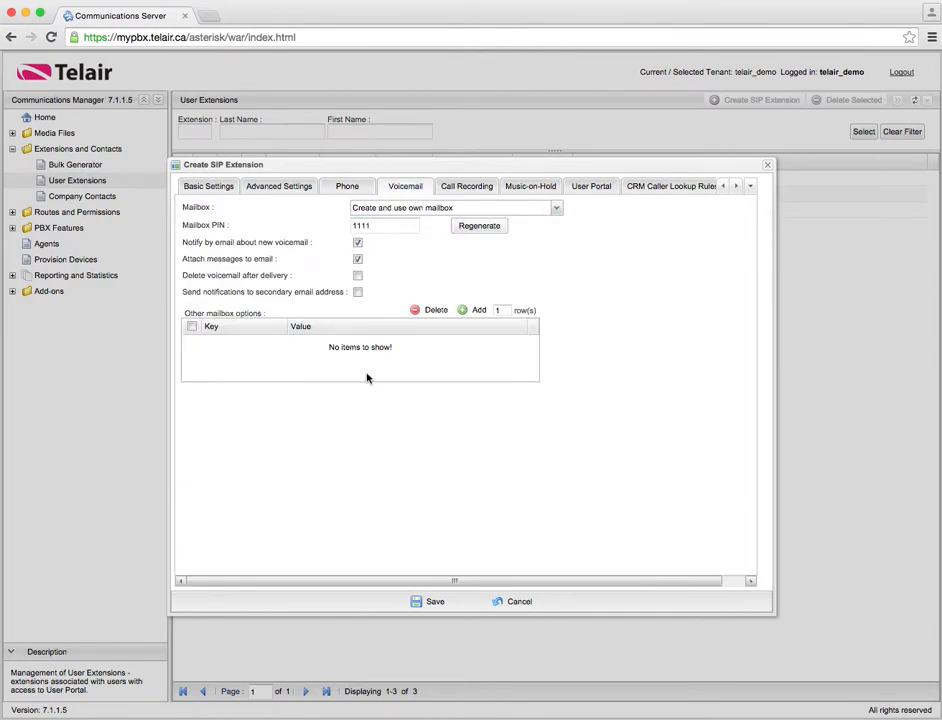
pyautogui.click(361, 209)
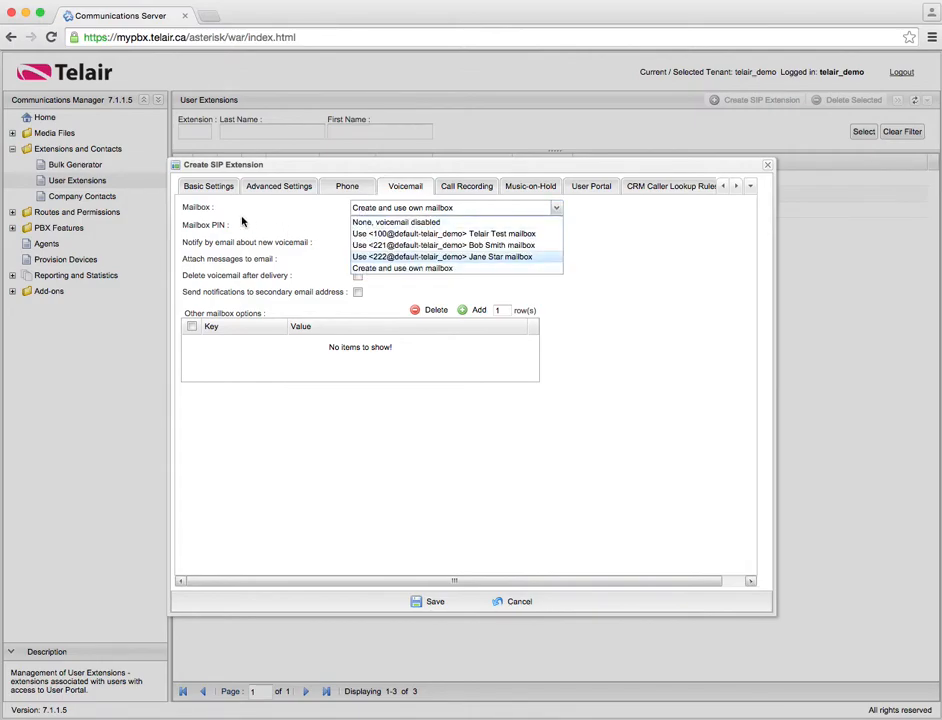
pyautogui.click(408, 212)
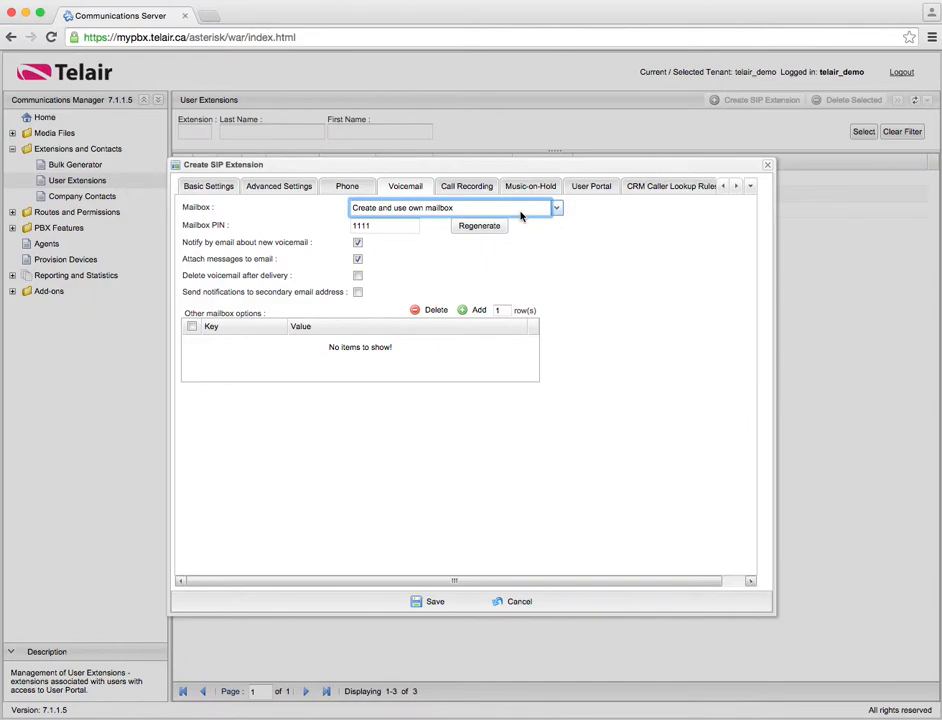
pyautogui.doubleClick(380, 228)
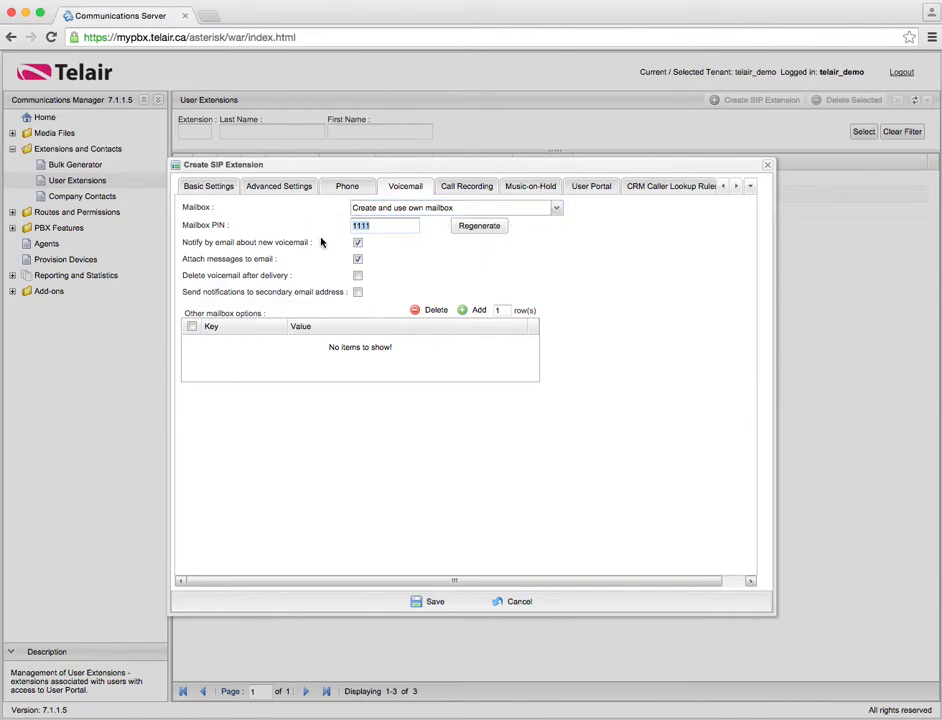
pyautogui.click(489, 229)
pyautogui.doubleClick(400, 227)
# Enable deleting voicemails after delivery, keep secondary e-mail notification off, then view Call Recording
pyautogui.click(358, 277)
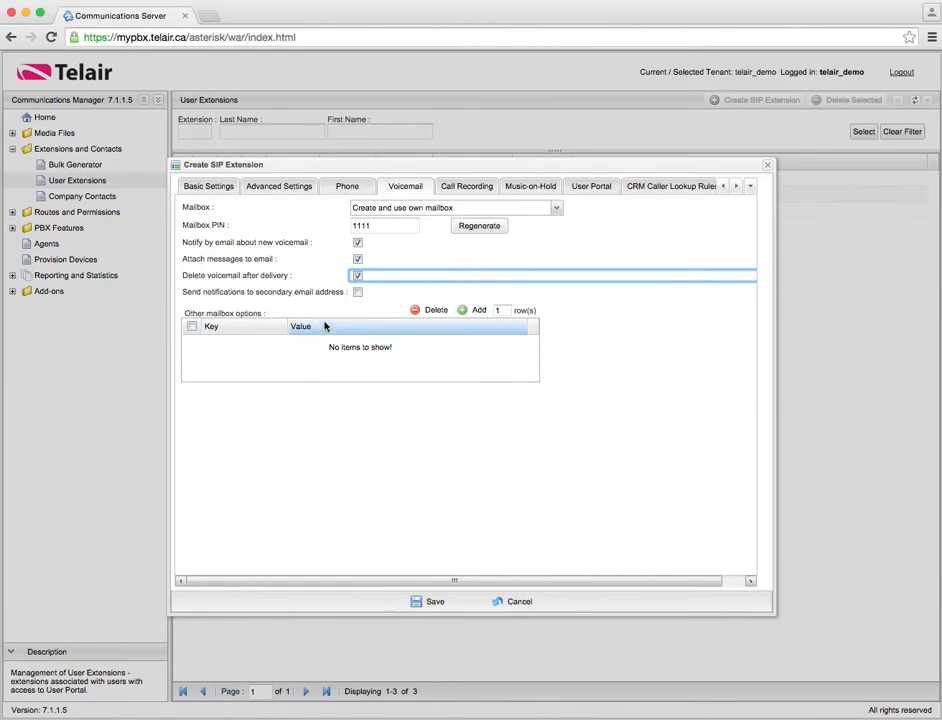
pyautogui.click(358, 294)
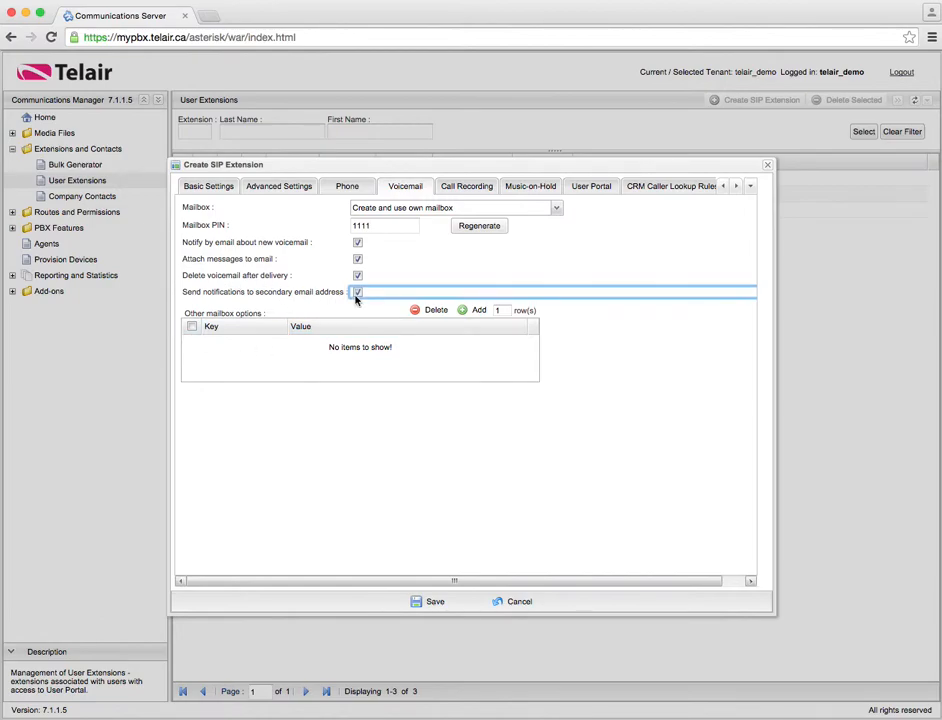
pyautogui.click(358, 295)
pyautogui.click(464, 312)
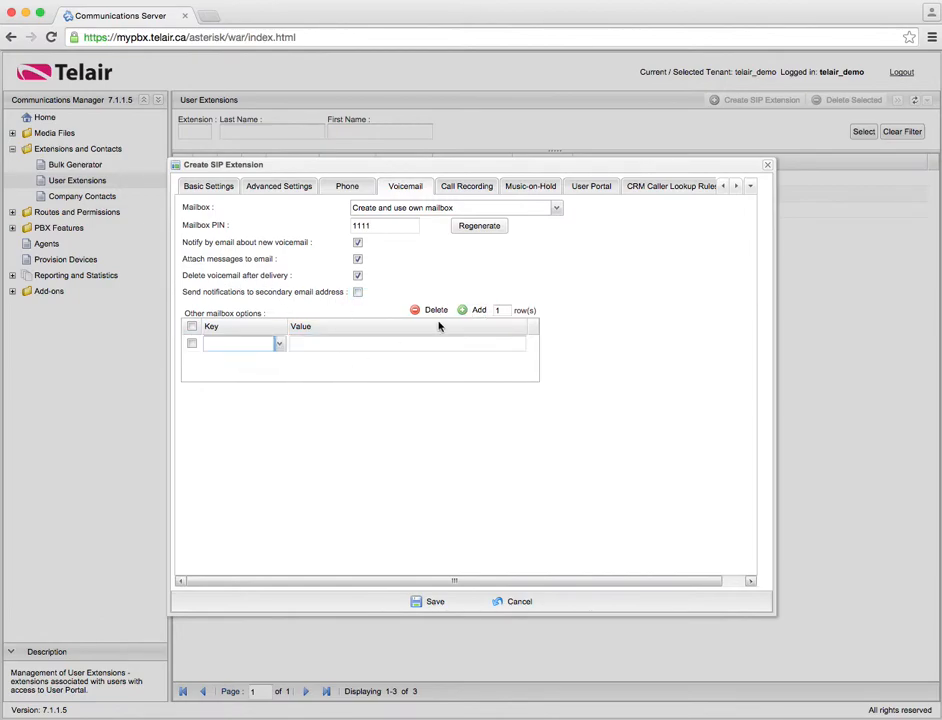
pyautogui.click(432, 310)
pyautogui.click(467, 411)
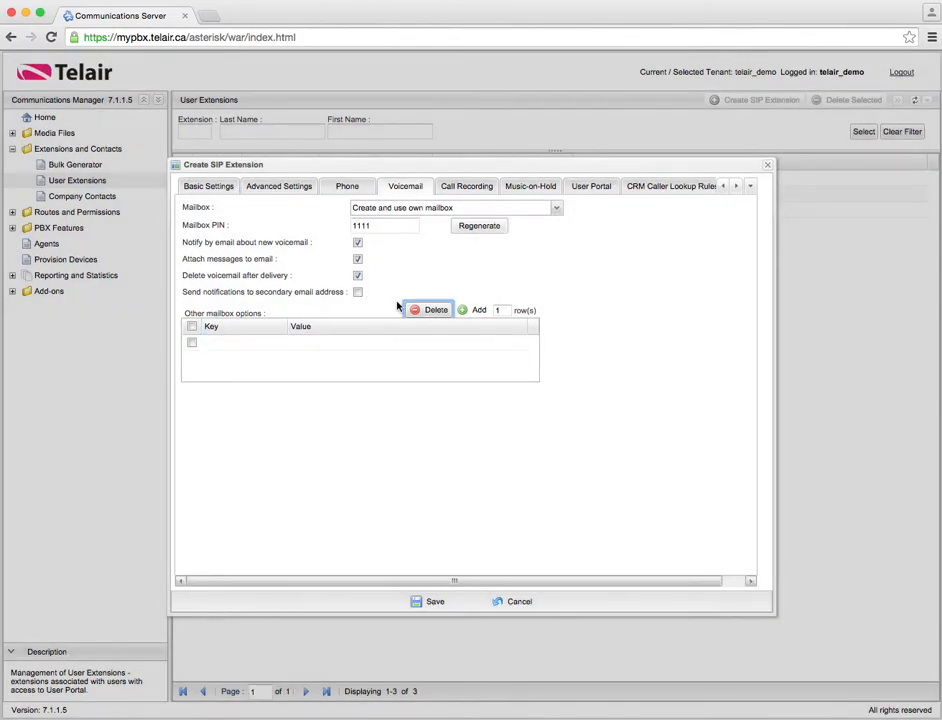
pyautogui.click(461, 187)
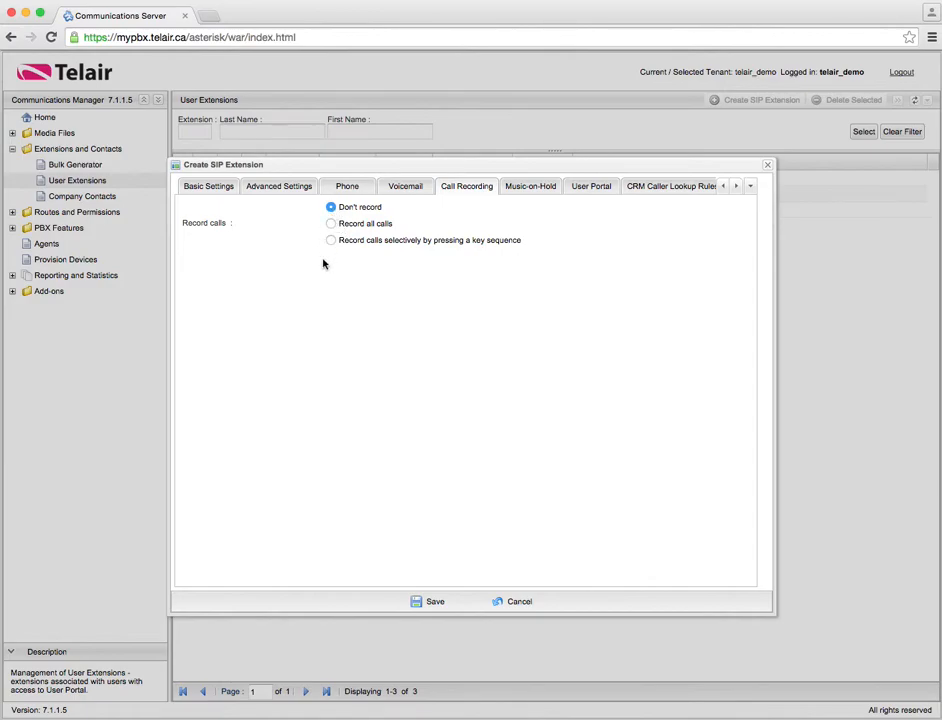
# Set the extension's personal music-on-hold to spring-telair_demo and bring up its User Portal settings
pyautogui.click(518, 187)
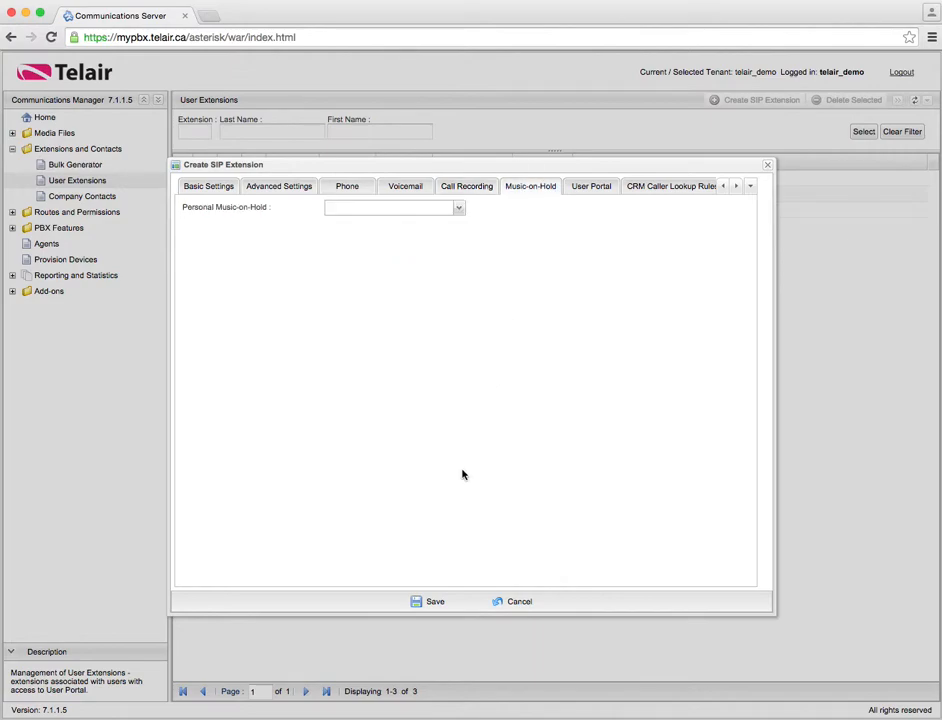
pyautogui.click(463, 211)
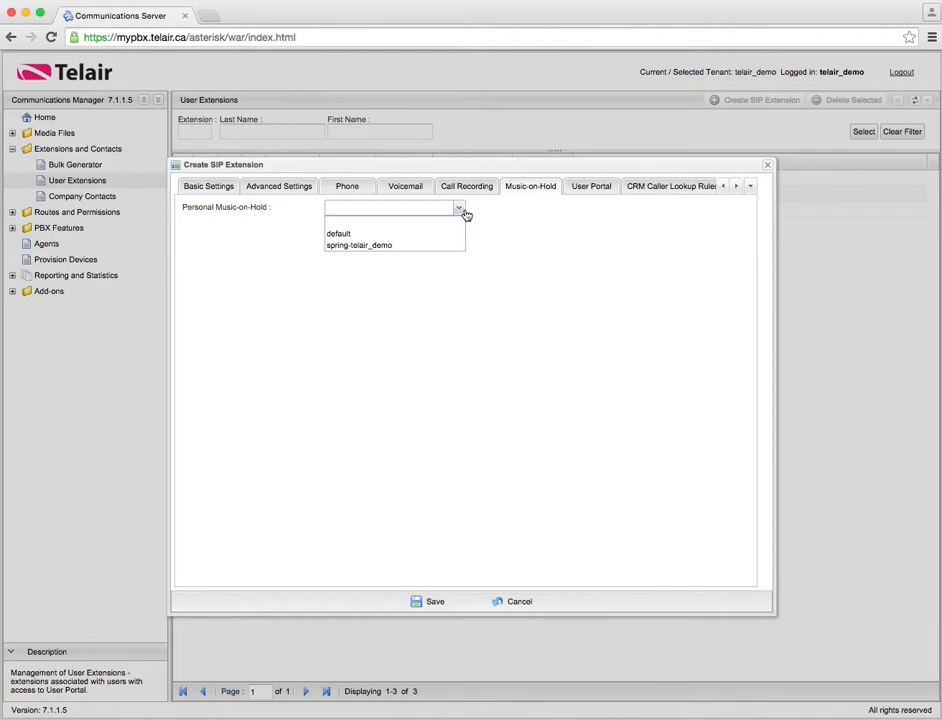
pyautogui.click(416, 250)
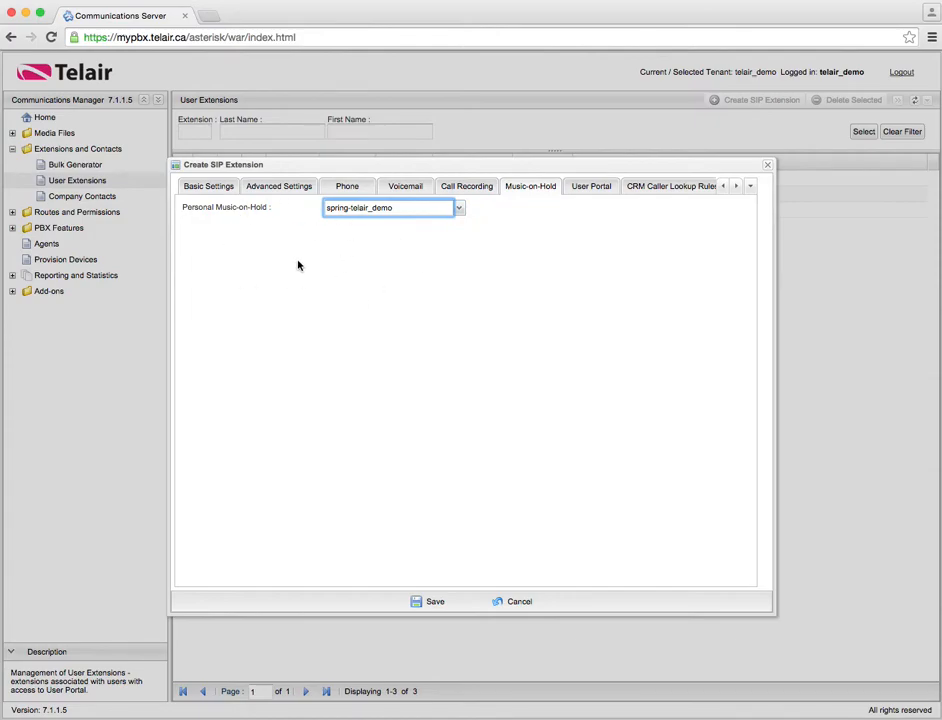
pyautogui.click(591, 186)
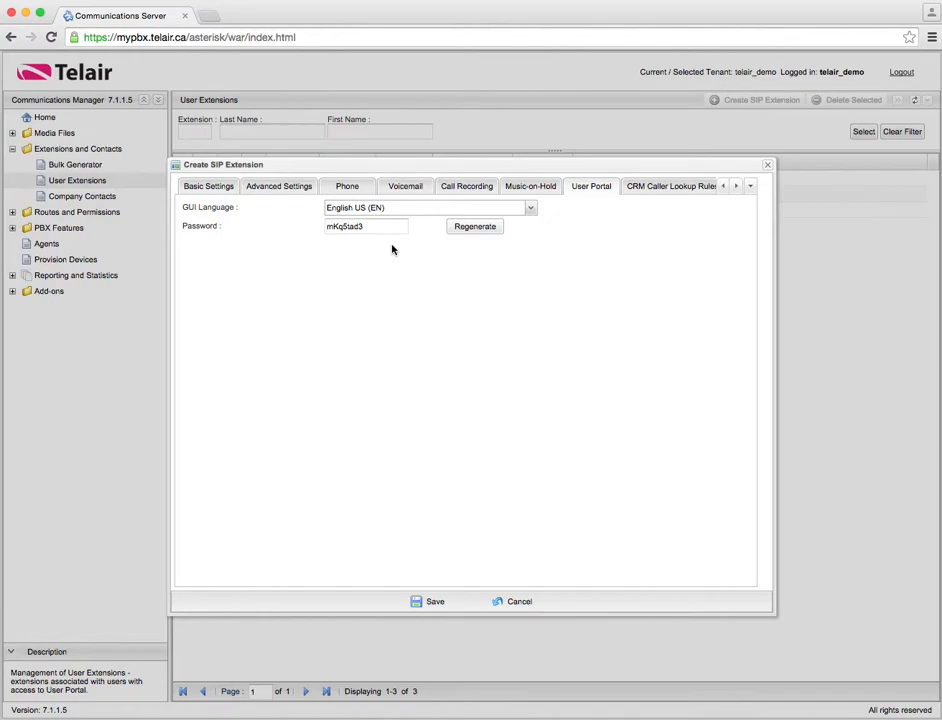
# Select the portal password, then move to the CRM caller lookup rules page
pyautogui.click(353, 229)
pyautogui.doubleClick(356, 228)
pyautogui.click(668, 187)
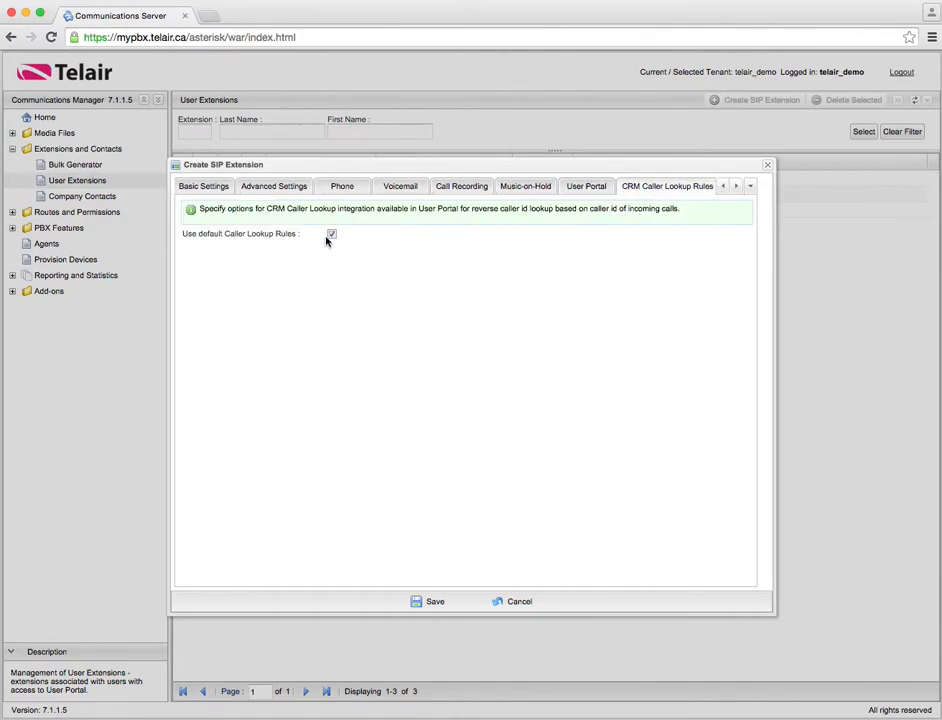
pyautogui.click(736, 188)
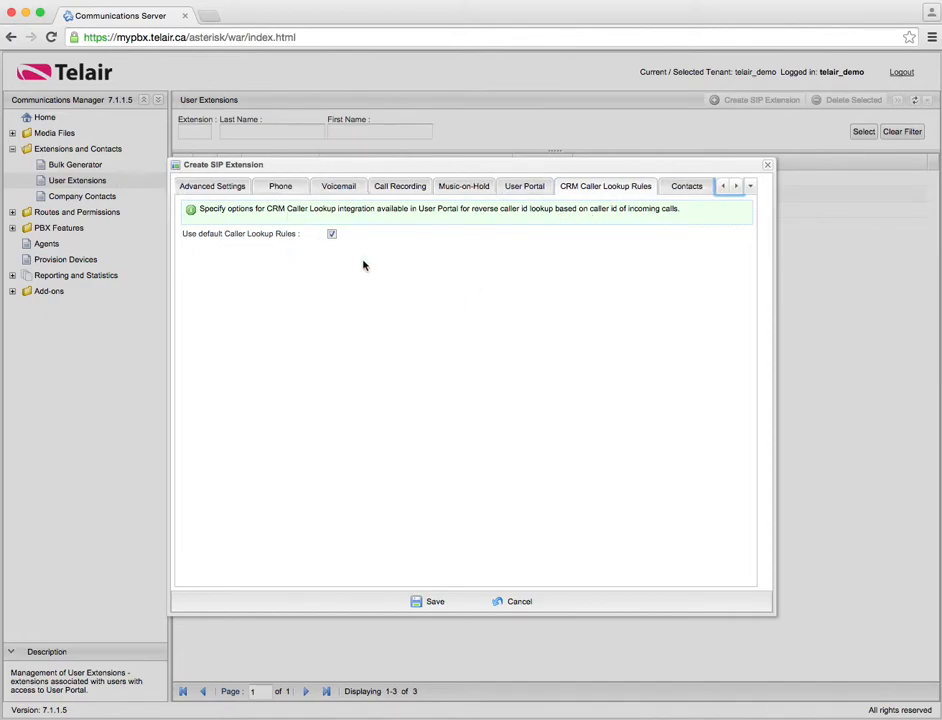
# Turn off default caller lookup rules, keeping Salesforce.com as the CRM lookup link
pyautogui.click(332, 234)
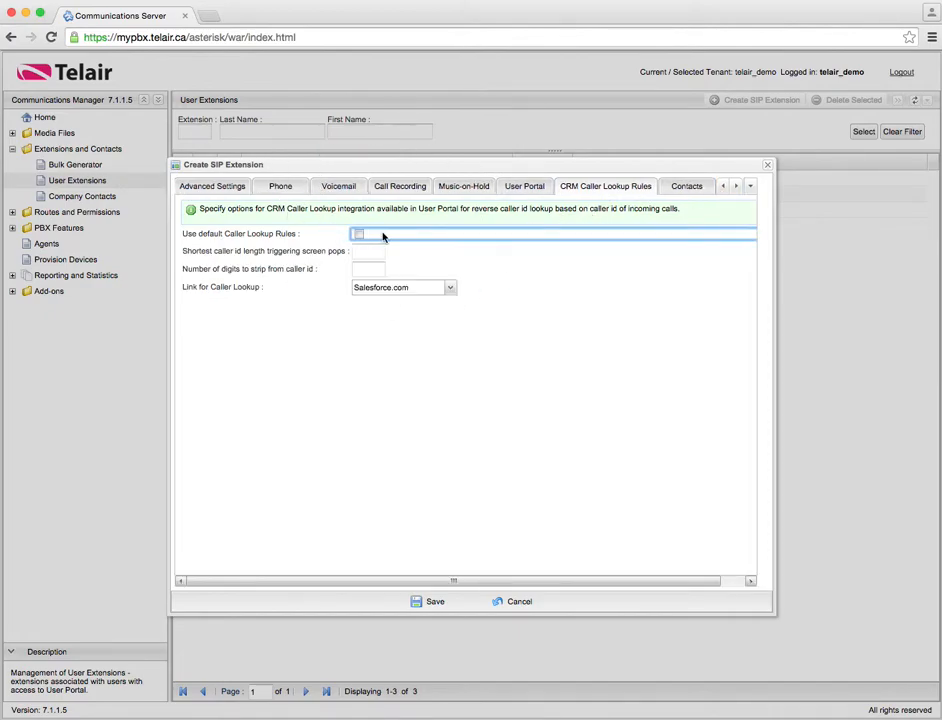
pyautogui.click(385, 290)
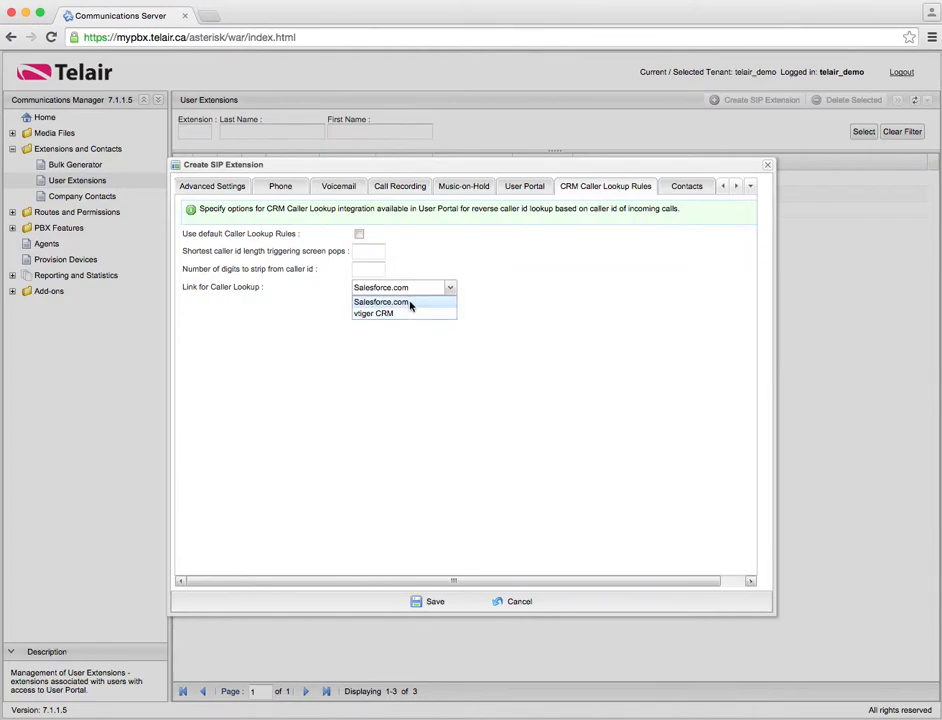
pyautogui.click(410, 303)
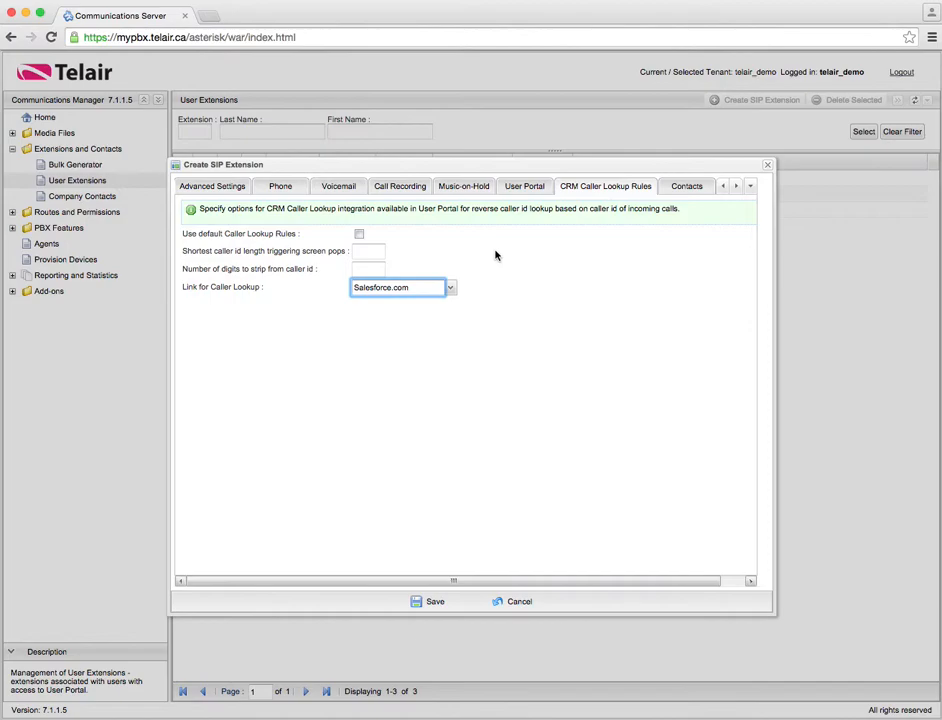
pyautogui.click(689, 190)
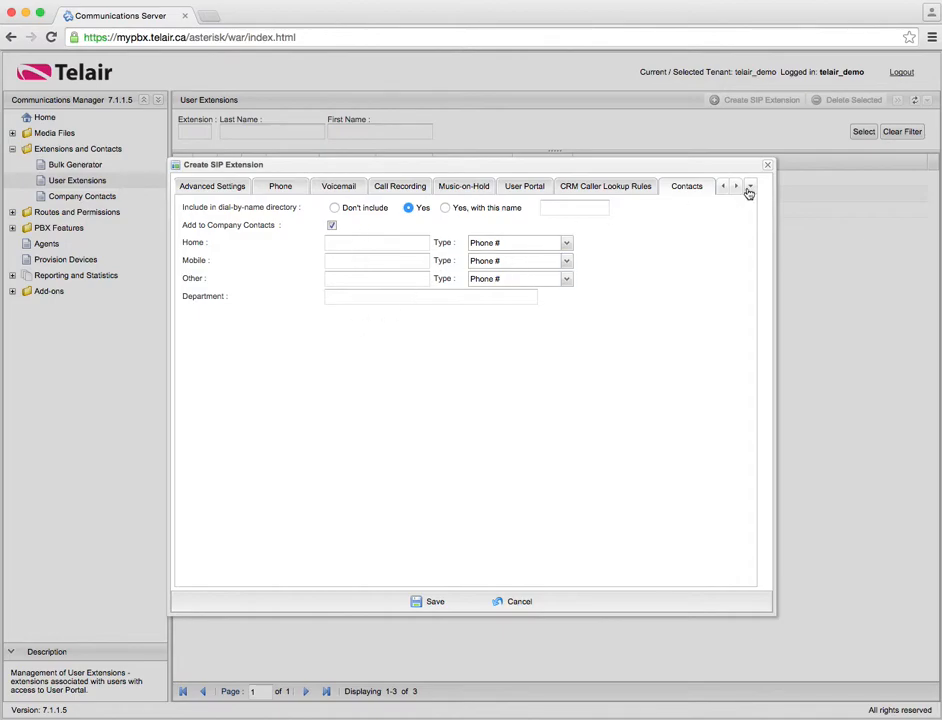
# Save the new SIP extension 555 from the Create SIP Extension dialog
pyautogui.click(433, 601)
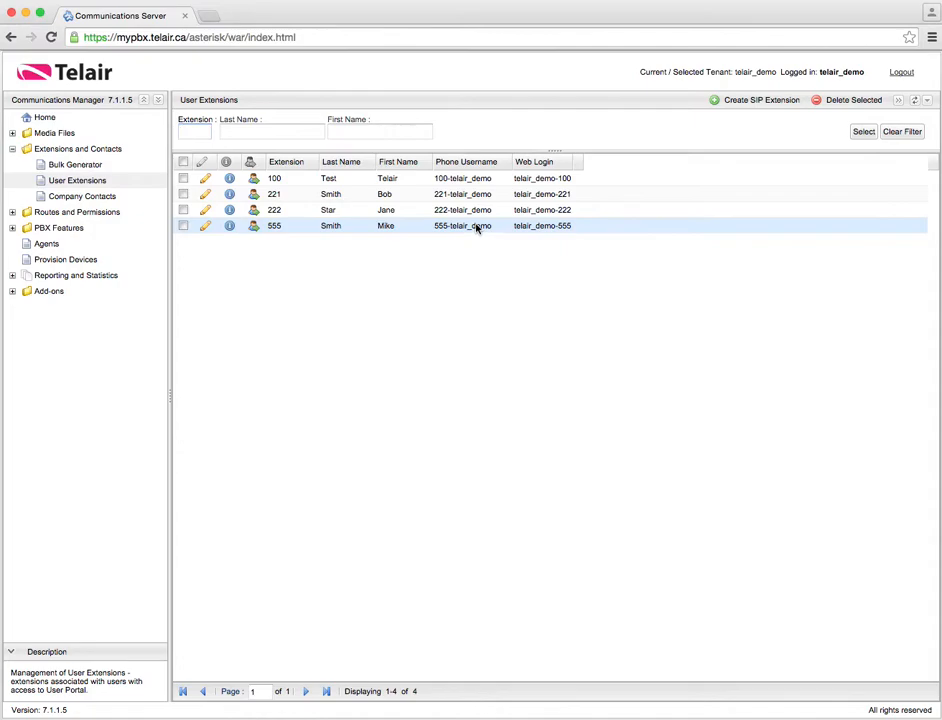
# Toggle Extended View off and on to show protocol, password, status and mailbox columns
pyautogui.click(898, 101)
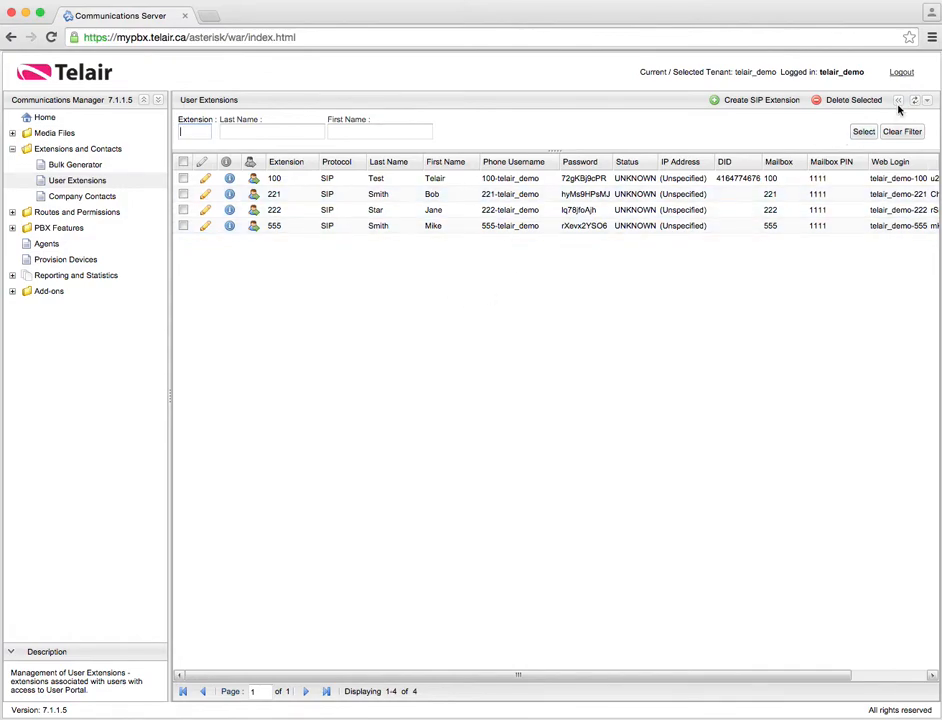
pyautogui.click(898, 101)
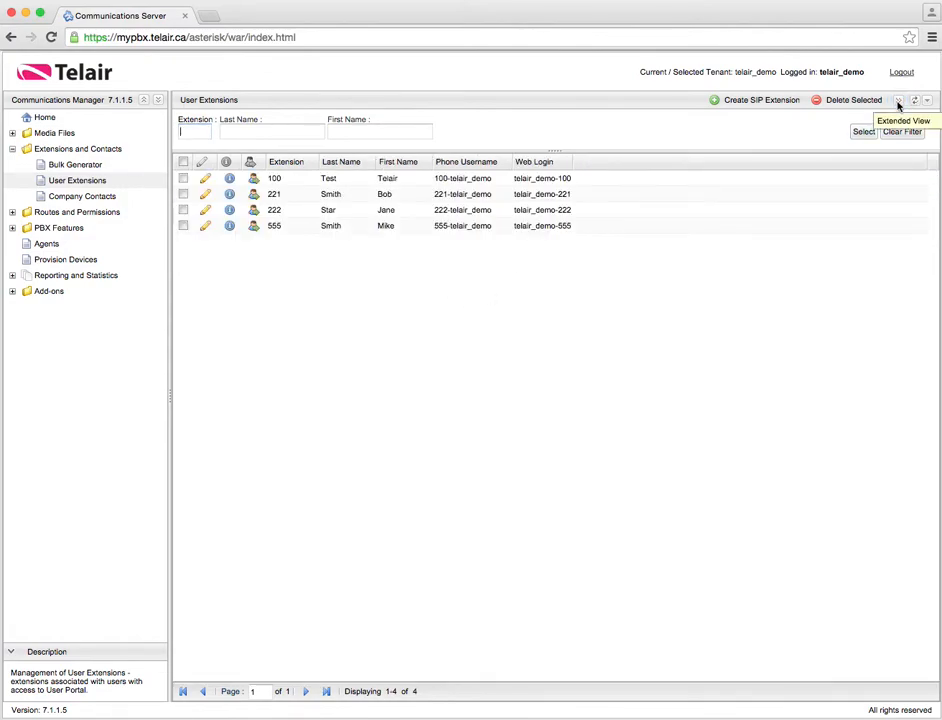
pyautogui.click(898, 101)
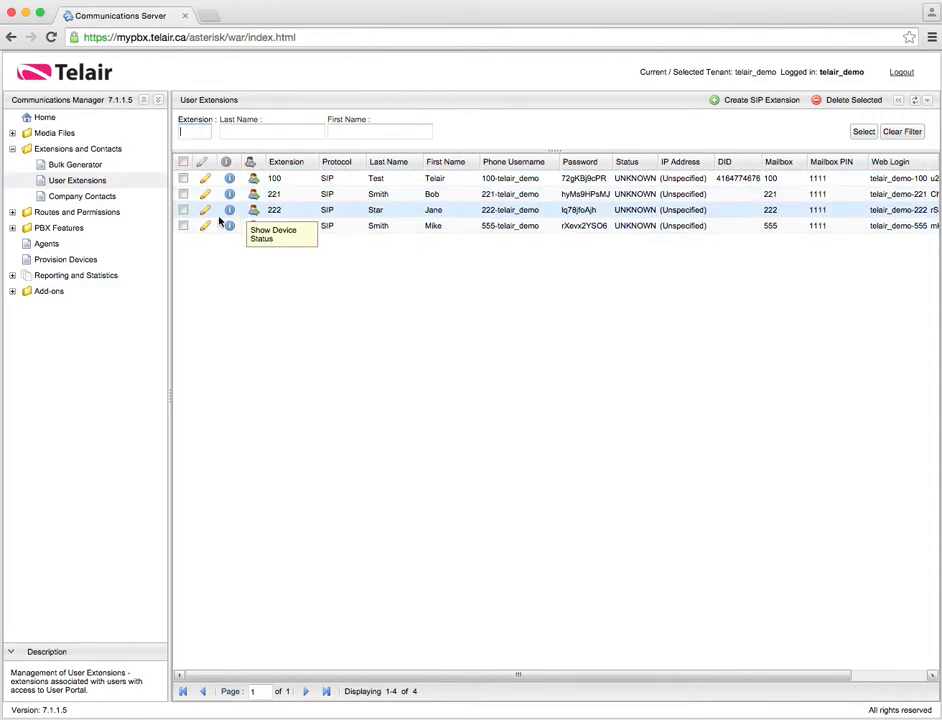
# Open the managed Polycom phone's provisioning settings and inspect its MAC address
pyautogui.click(86, 261)
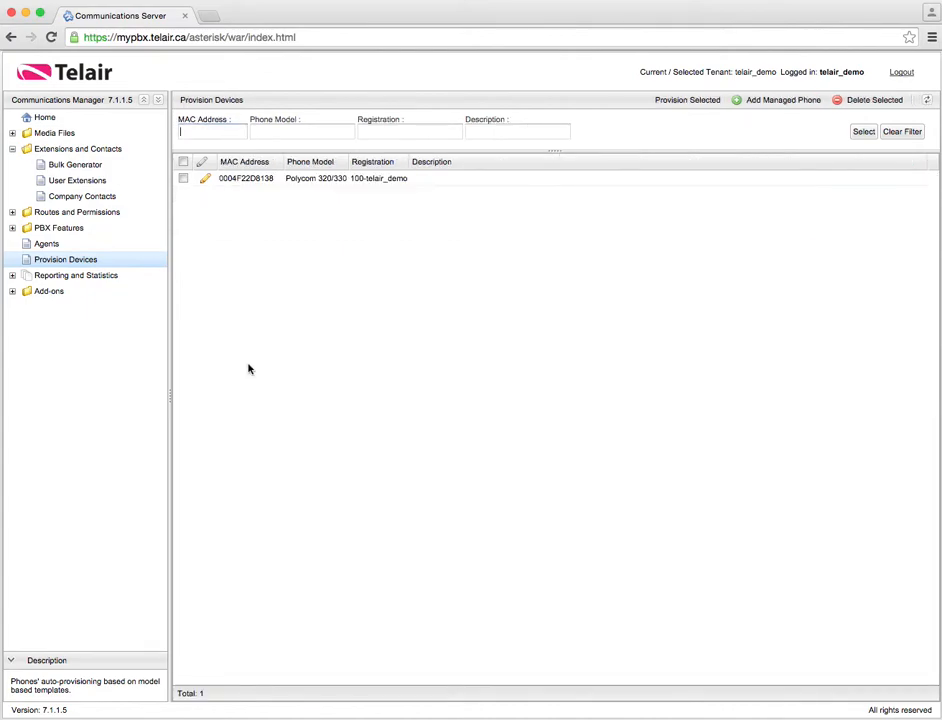
pyautogui.click(205, 179)
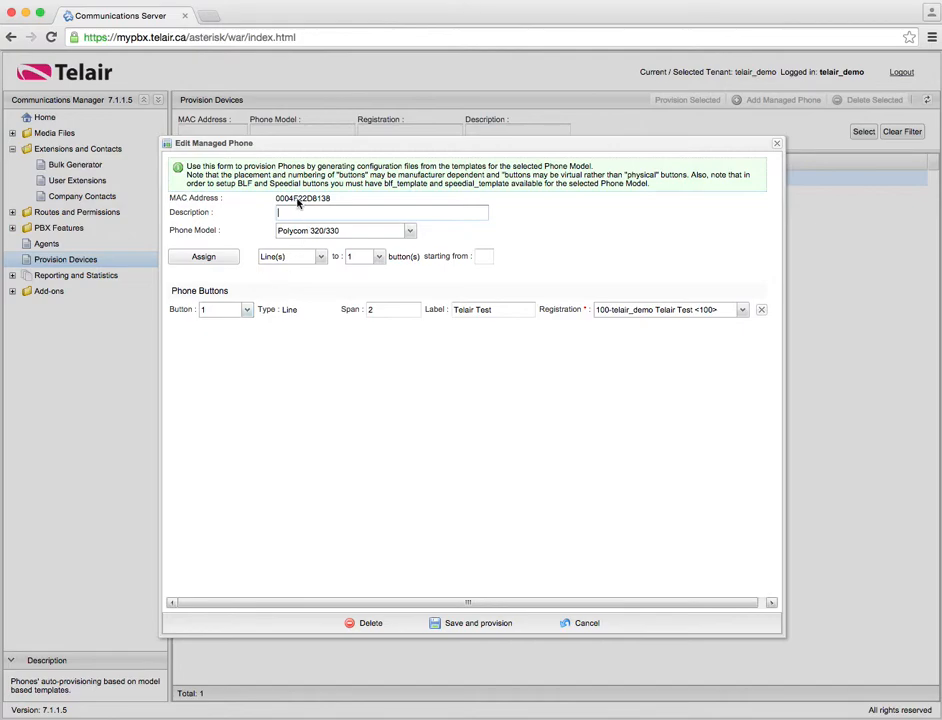
pyautogui.moveTo(278, 200); pyautogui.dragTo(328, 199)
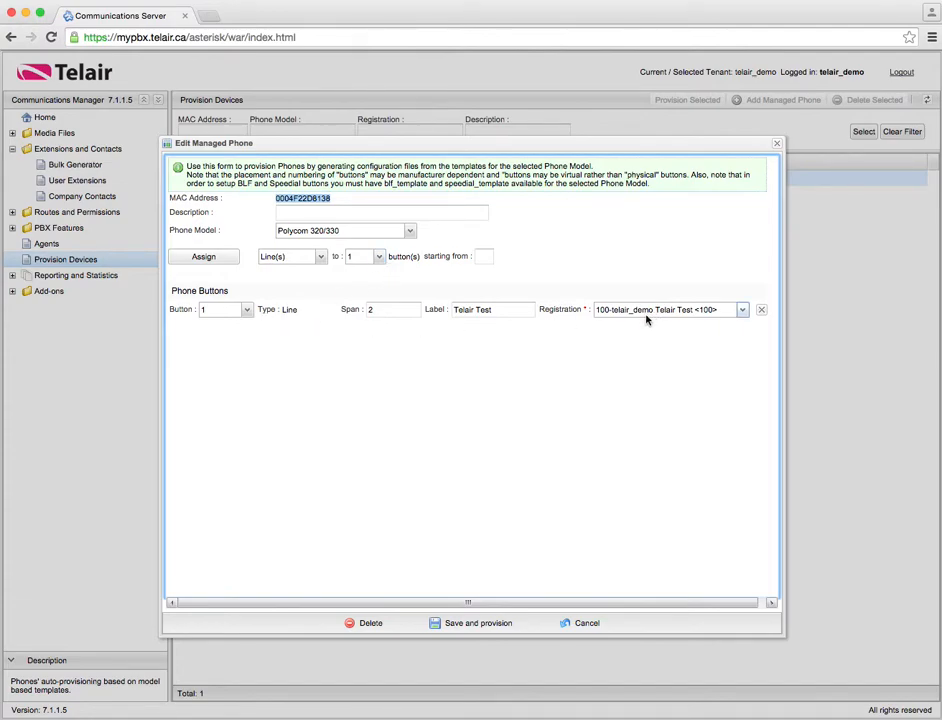
# Try editing the line button label to 'test' and its span, then close without saving
pyautogui.moveTo(534, 309); pyautogui.dragTo(446, 313)
pyautogui.click(516, 310)
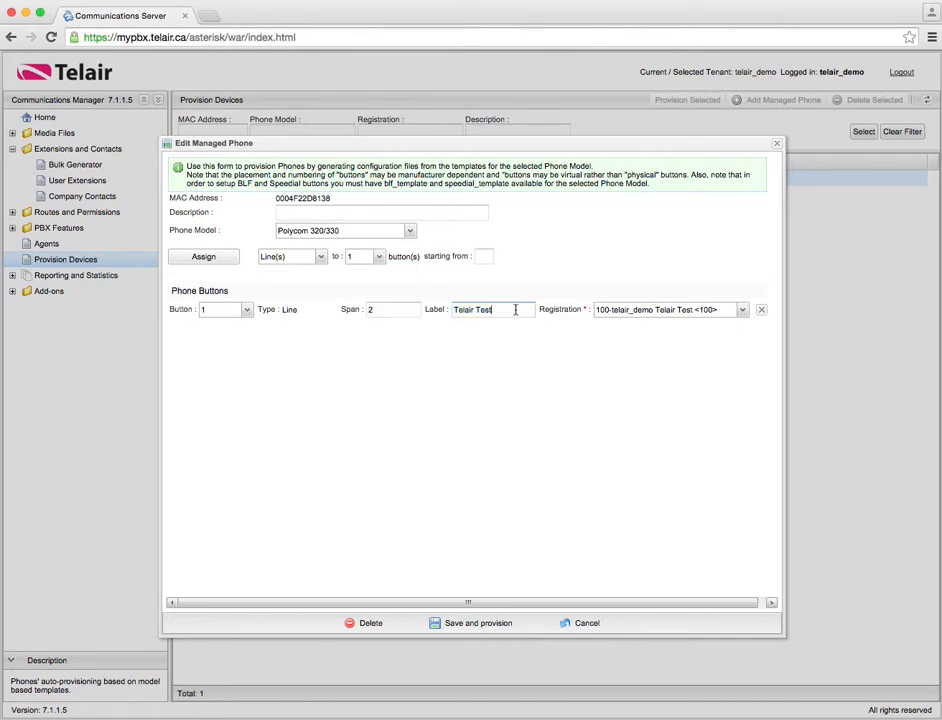
pyautogui.click(400, 310)
pyautogui.press('Tab')
pyautogui.write('g')
pyautogui.click(364, 310)
pyautogui.press('BackSpace')
pyautogui.write('1')
pyautogui.click(475, 309)
pyautogui.write('test')
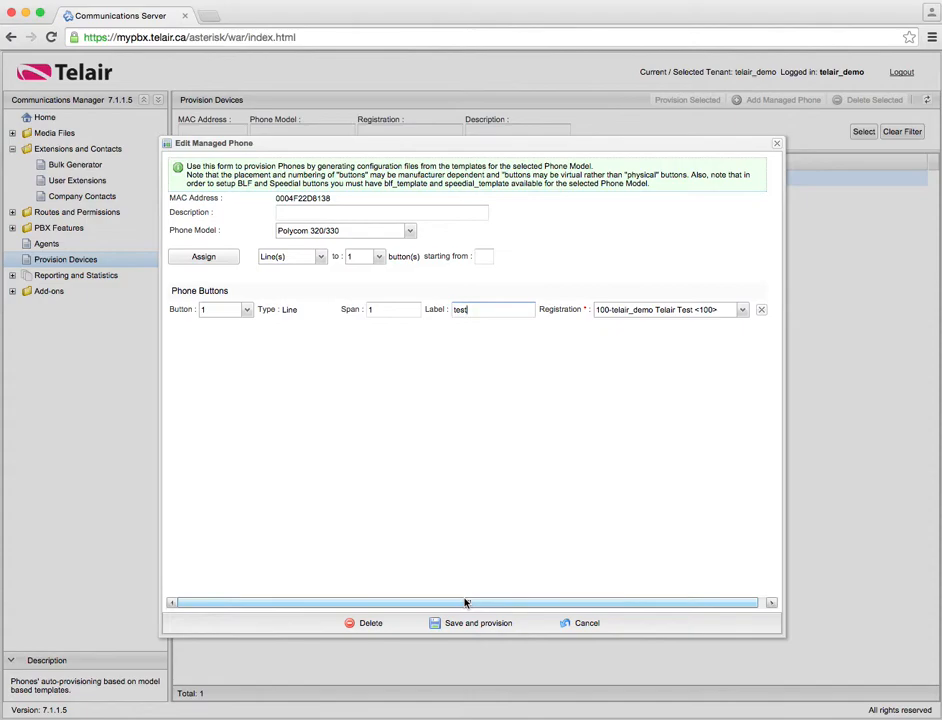
pyautogui.click(778, 146)
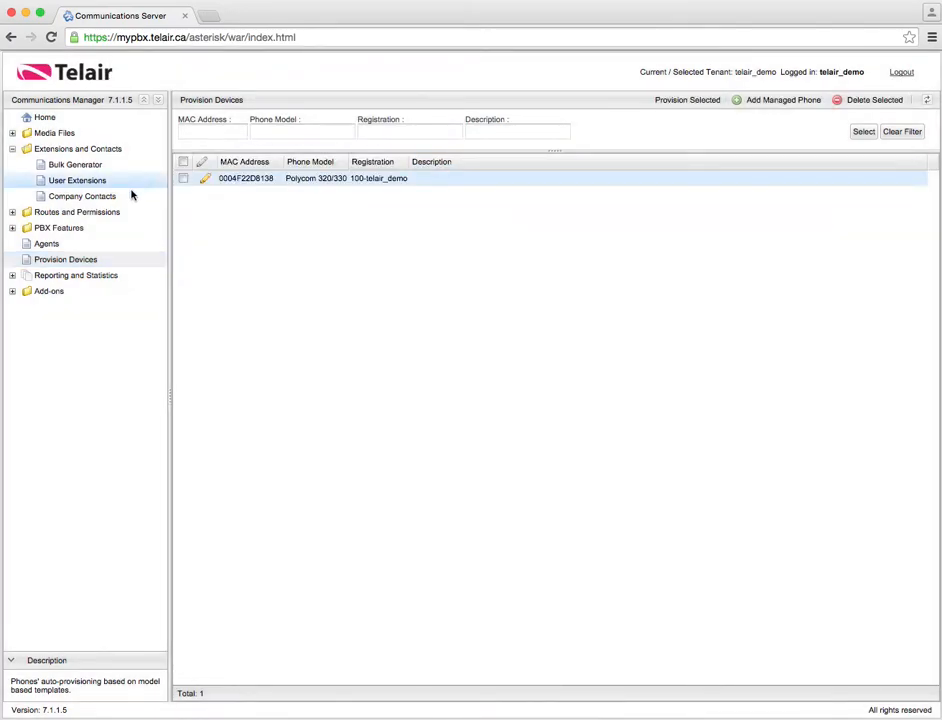
# Return to User Extensions under Extensions and Contacts in the navigation tree
pyautogui.click(111, 182)
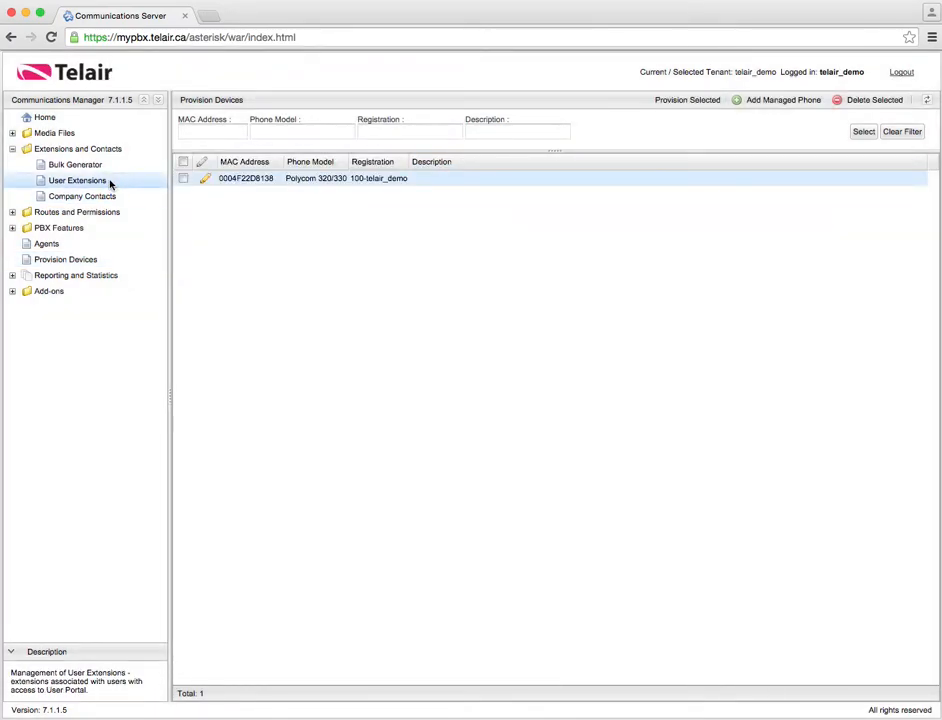